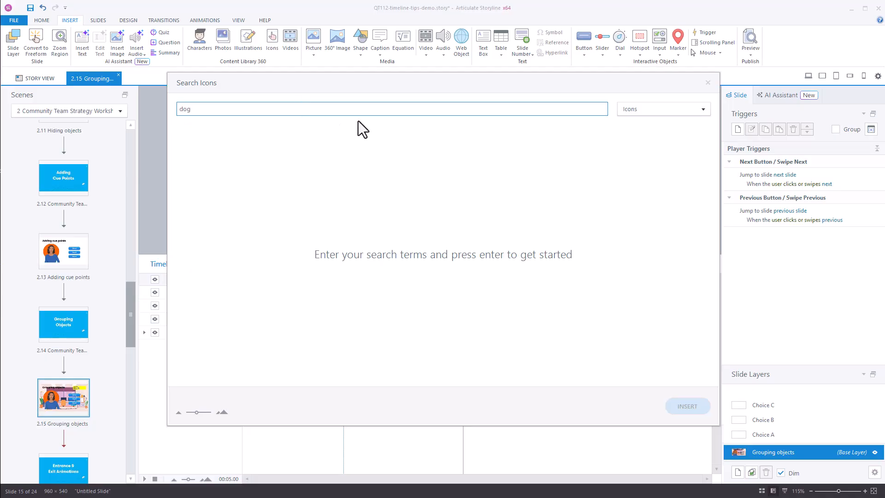
Search the icon library for "dog" and insert the solid black icon of a dog on a leash
key(Return)
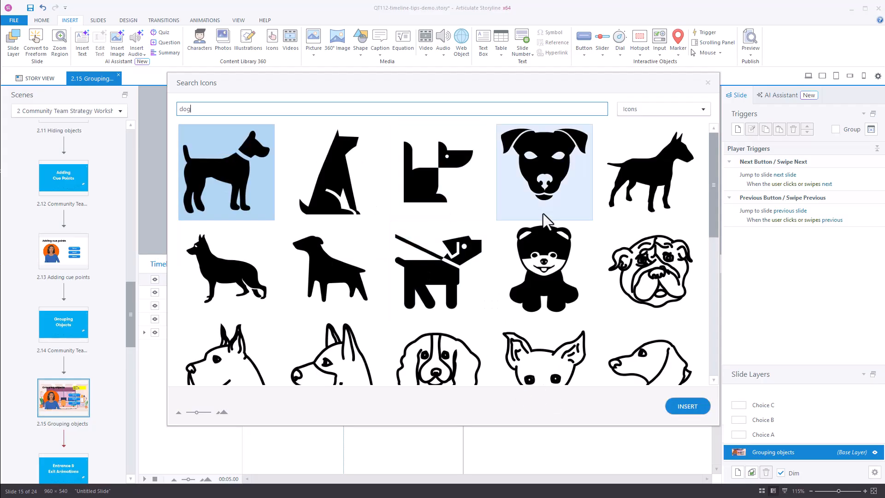
click(433, 283)
click(696, 407)
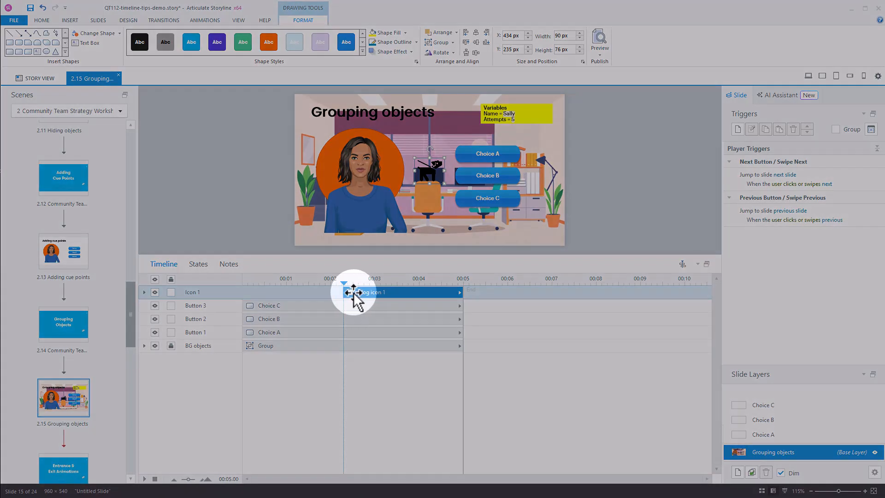
Expand the dog icon's group in the timeline, inspect Freeform 1, 2 and 3 individually, and collapse the group
click(145, 293)
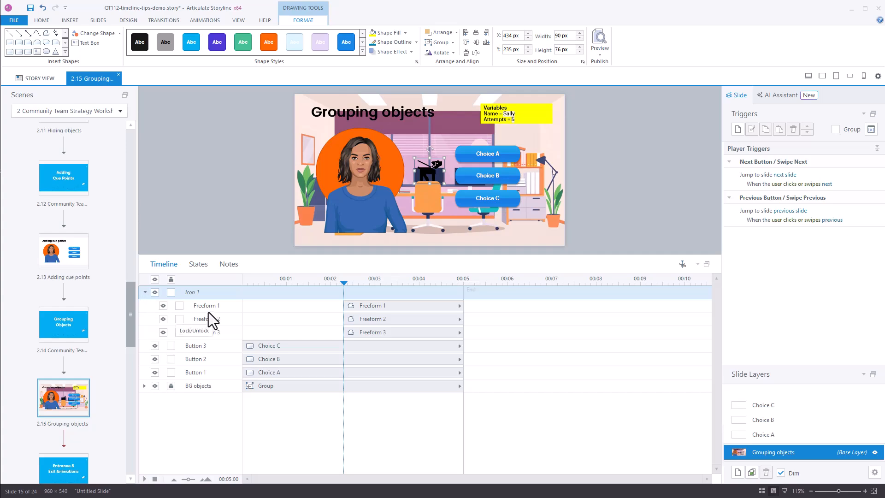
click(362, 305)
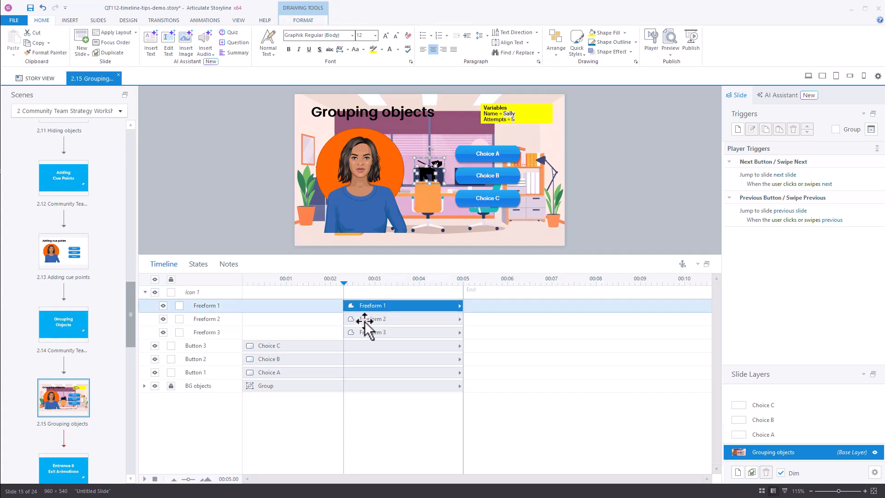
click(365, 322)
click(366, 332)
click(367, 318)
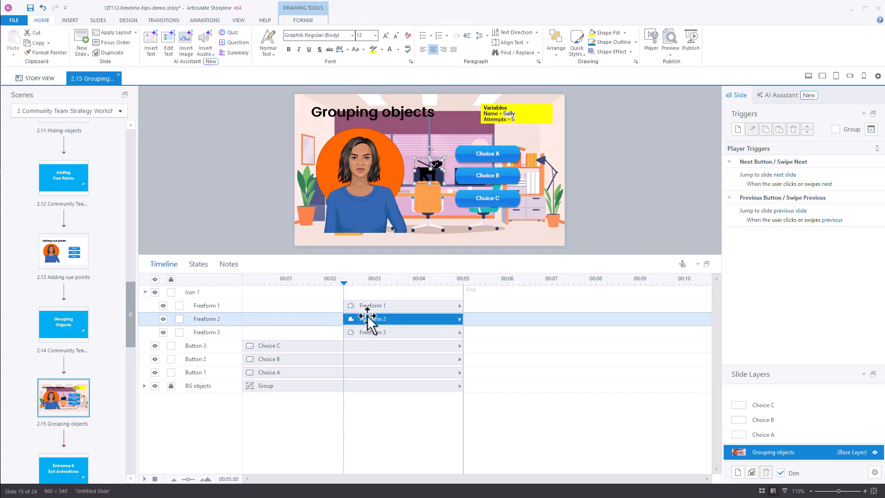
click(363, 306)
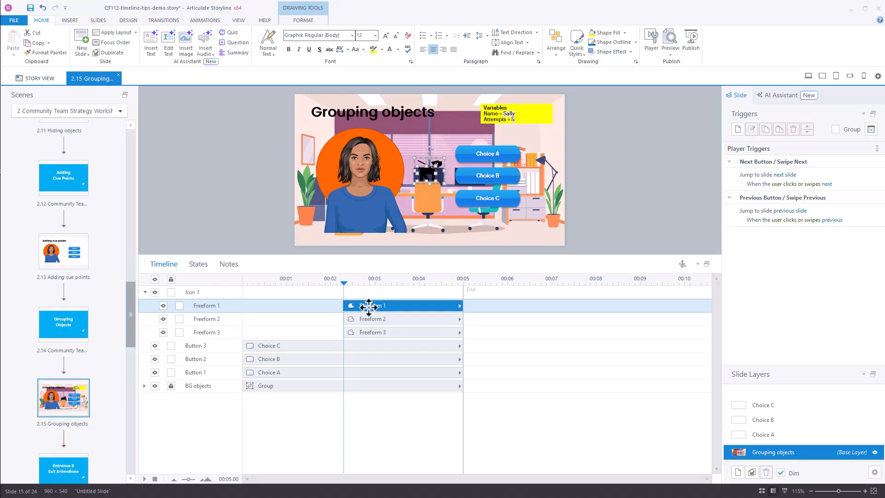
click(144, 293)
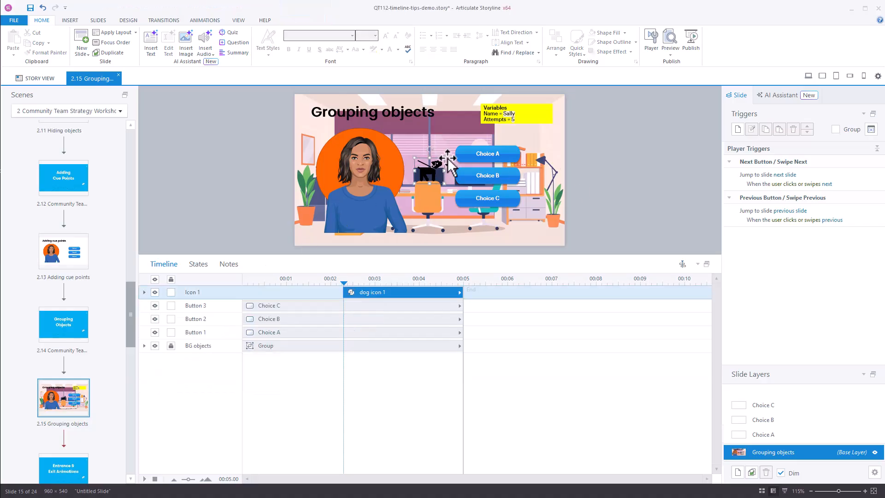
Place the dog icon in the empty area beside the slide, enlarge it, and inspect its individual freeform pieces
drag(442, 156, 609, 162)
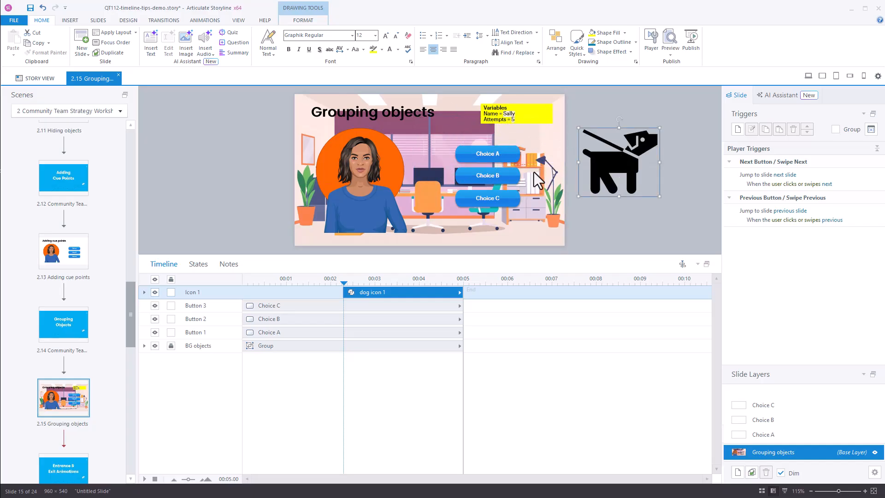
click(144, 292)
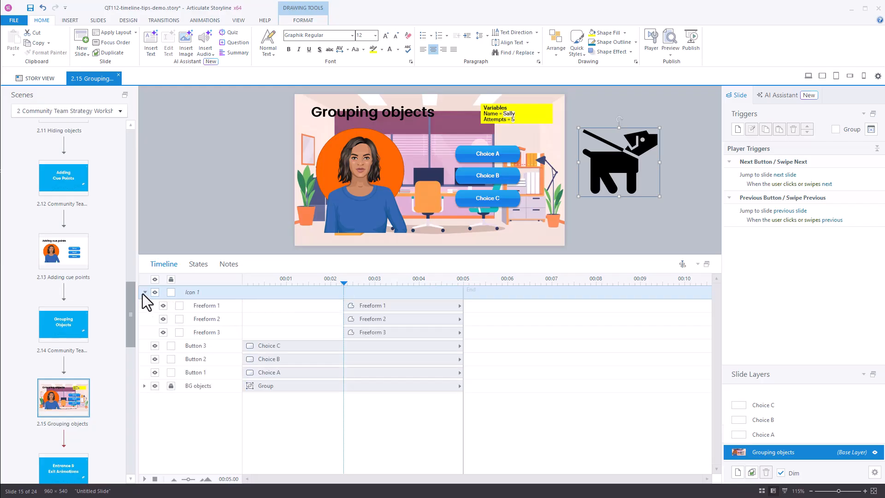
click(369, 307)
click(369, 318)
click(373, 332)
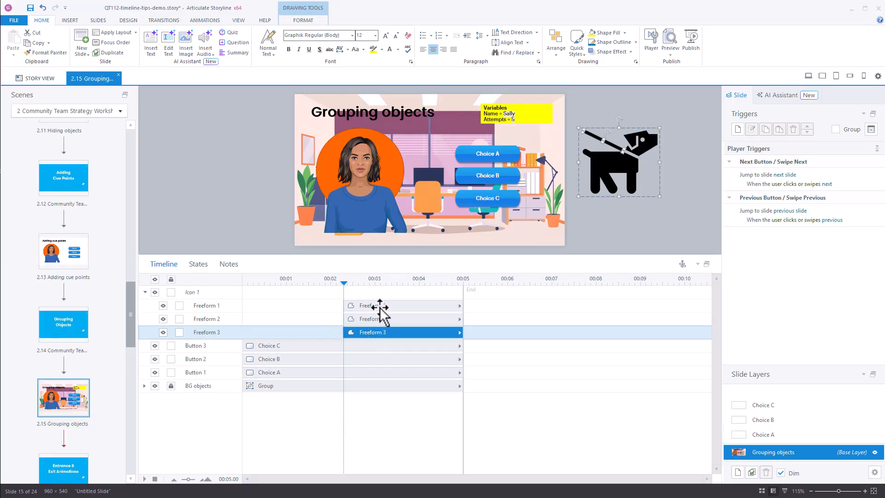
click(380, 306)
Fill the dog's head, Freeform 2, with white
click(377, 319)
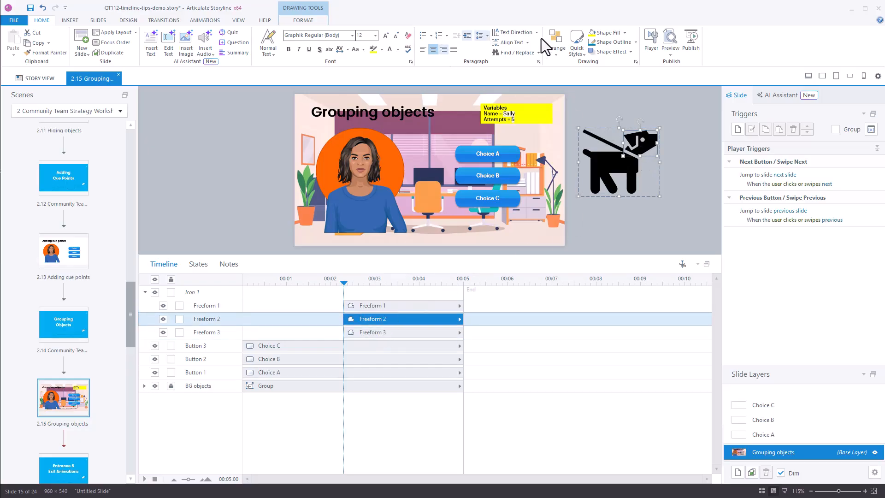
click(624, 33)
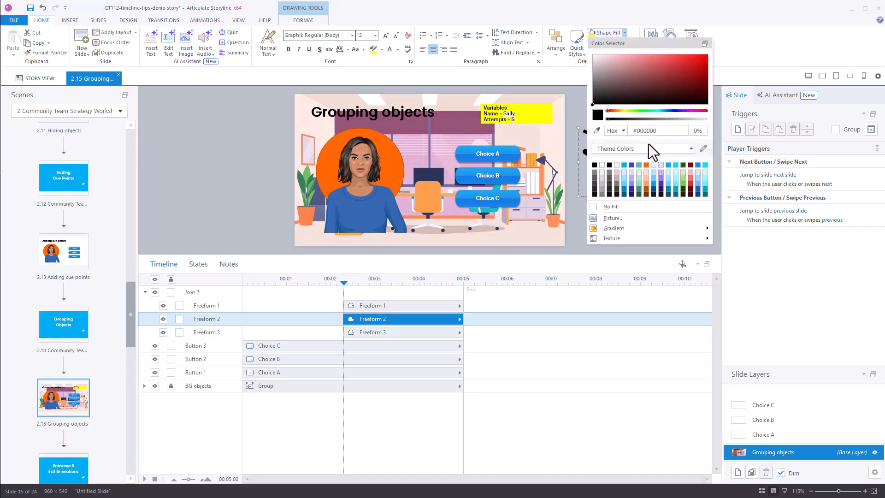
click(602, 165)
click(576, 231)
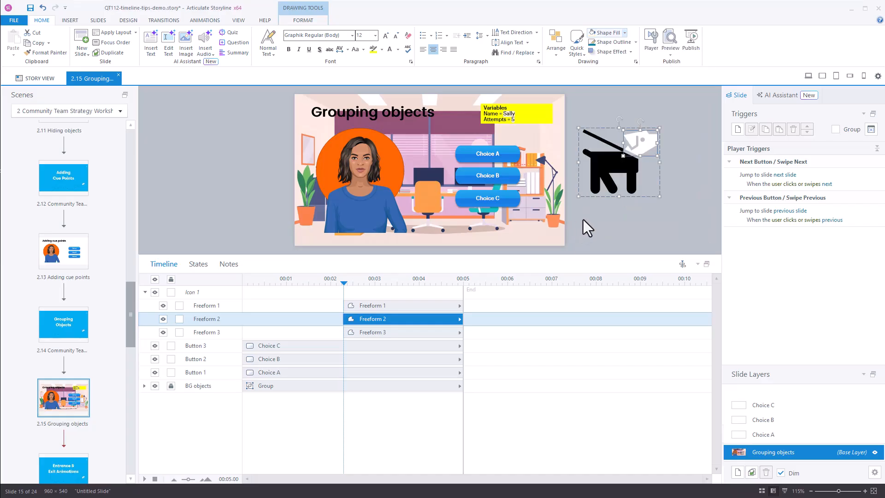
Fill the dog's body, Freeform 1, with the green theme color and deselect it
click(607, 167)
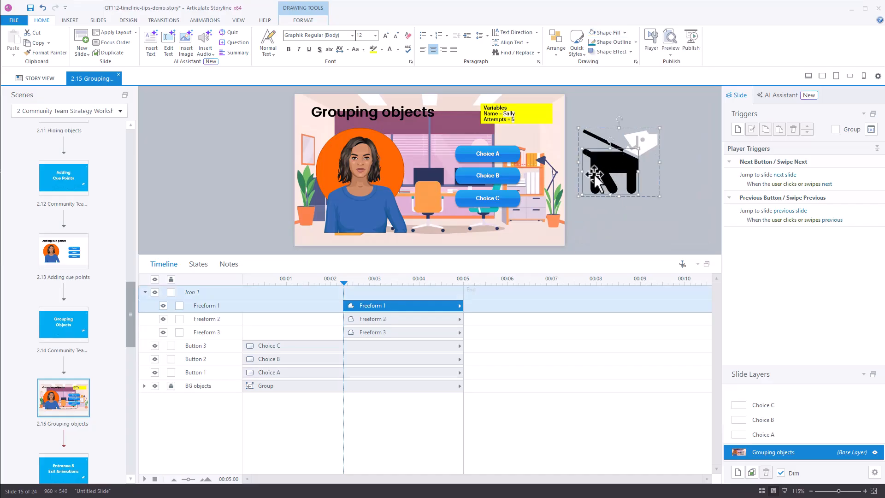
click(626, 34)
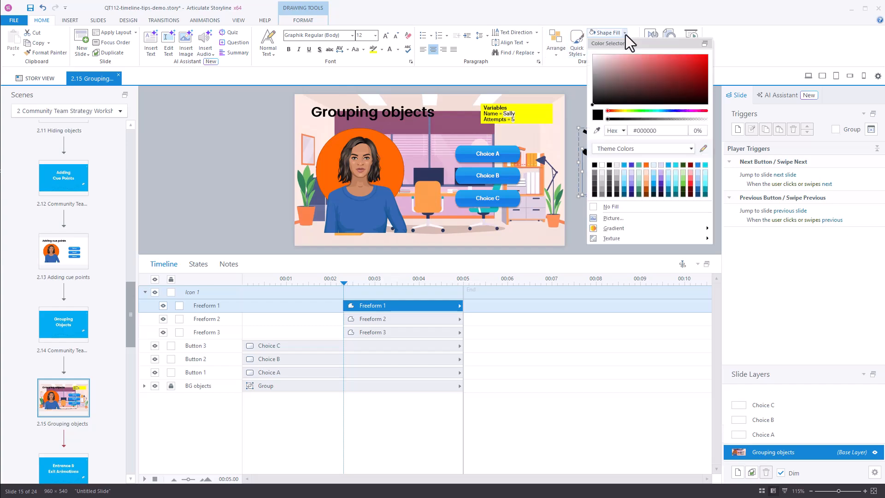
click(639, 165)
click(581, 231)
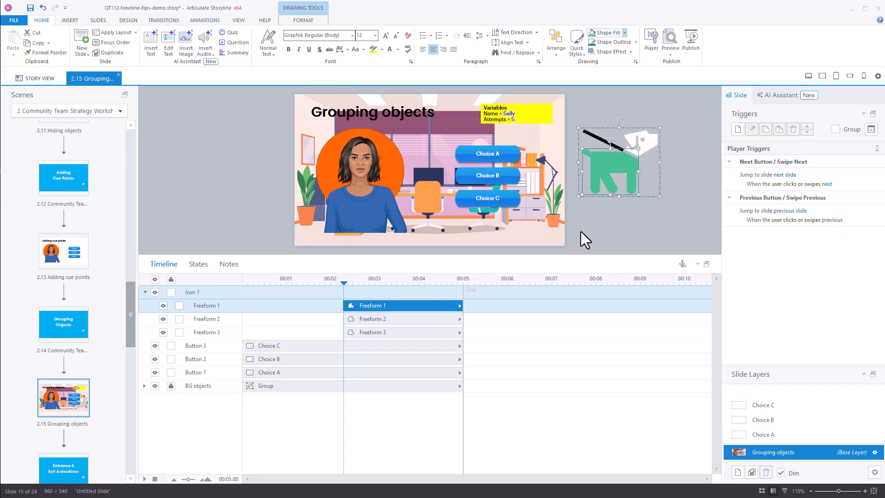
click(621, 230)
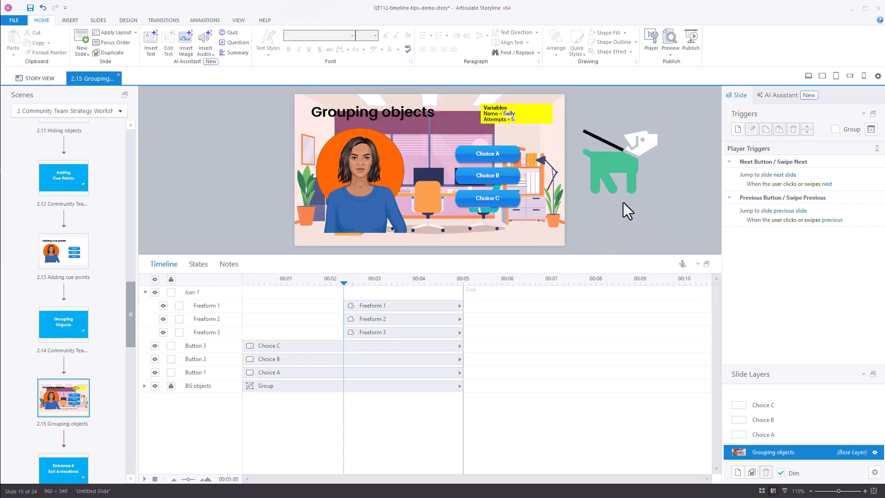
Collapse the dog icon's group in the timeline and ungroup the icon into separate freeform pieces
click(608, 178)
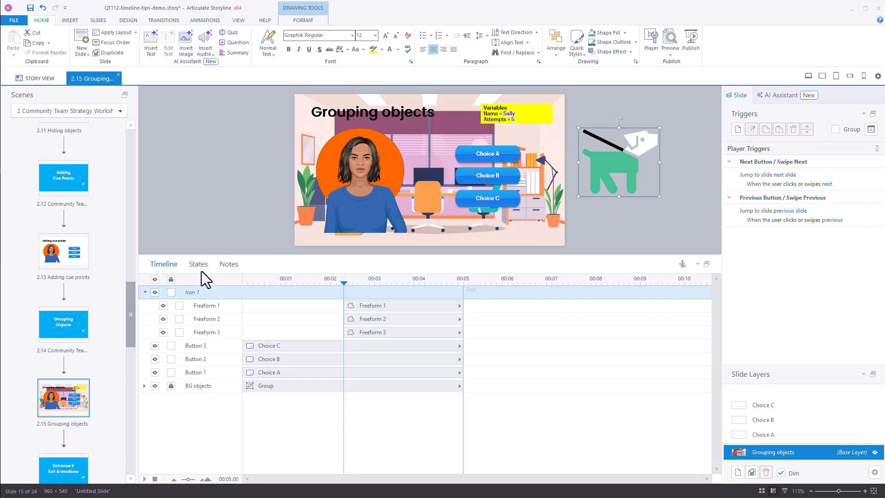
click(146, 293)
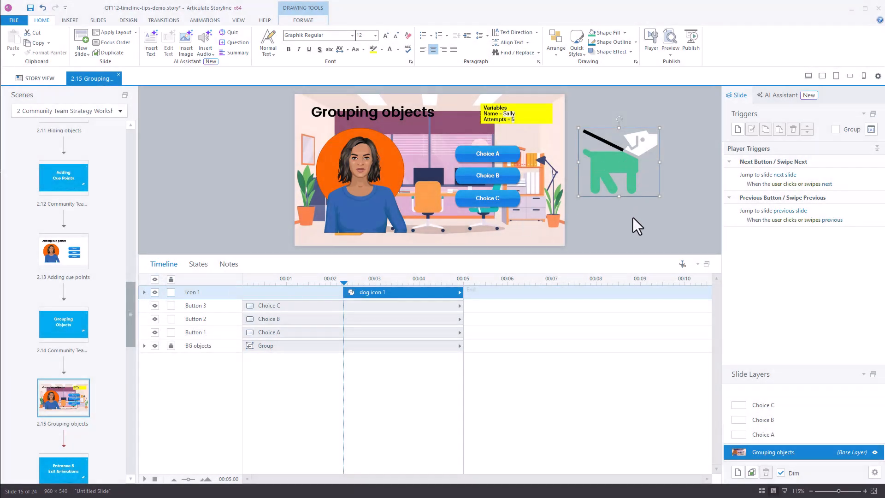
click(637, 223)
click(631, 180)
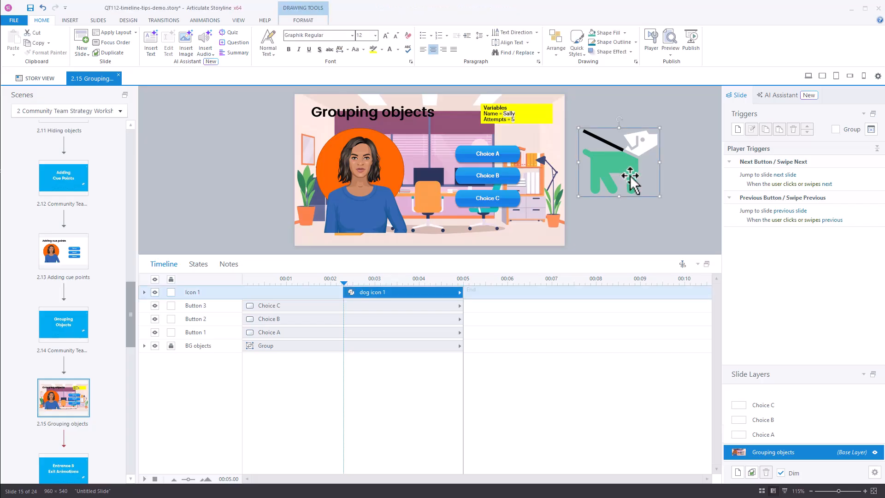
key(ctrl+shift+g)
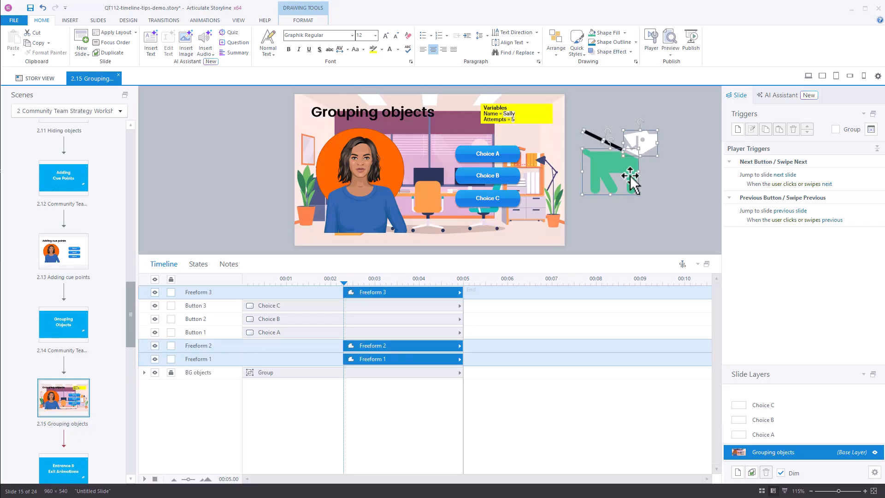
Spread the ungrouped dog pieces apart by moving the white head and black leash up and the green body down
click(650, 192)
drag(643, 146, 666, 127)
drag(616, 175, 619, 227)
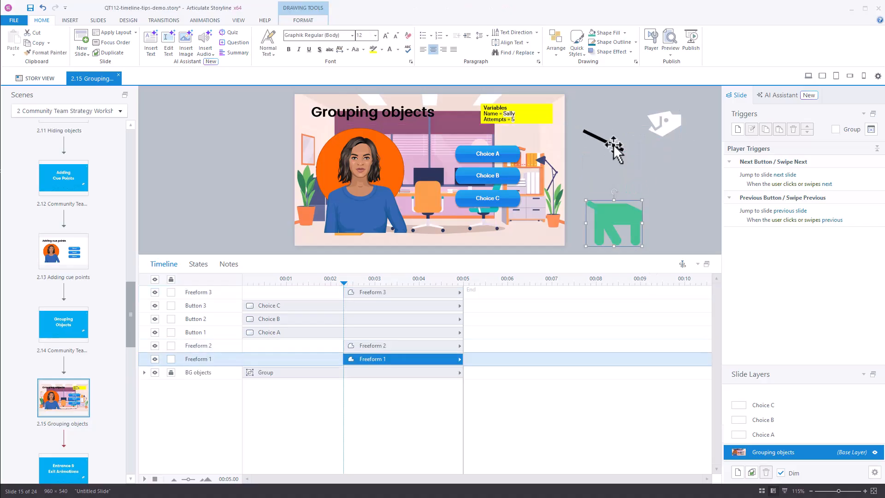
drag(616, 147, 632, 126)
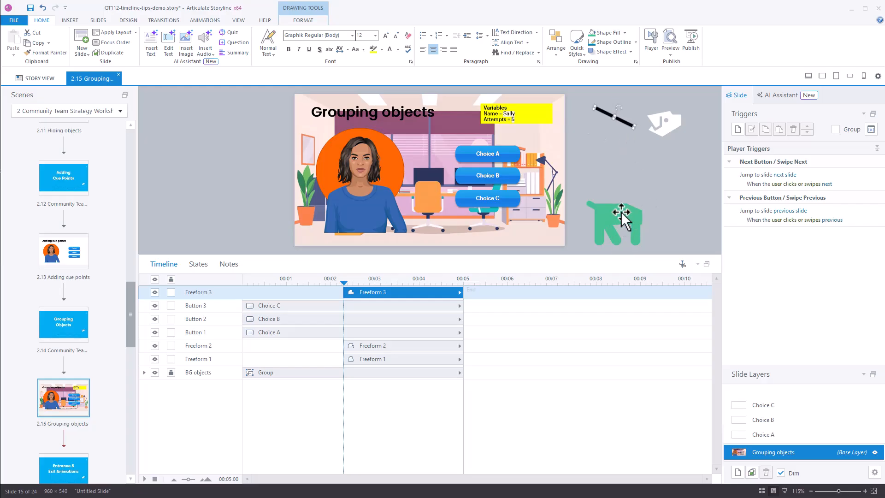
Open slide 2.17, Entrance & exit animations
scroll(92, 362, down, 3)
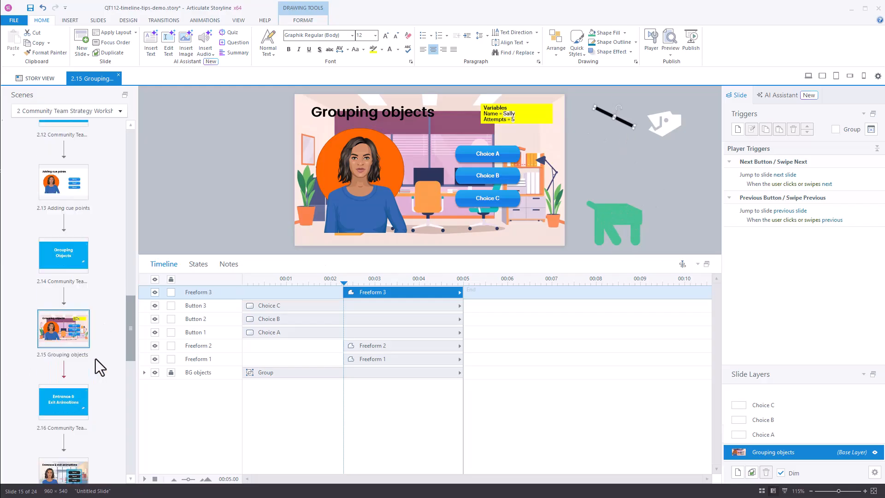
click(85, 338)
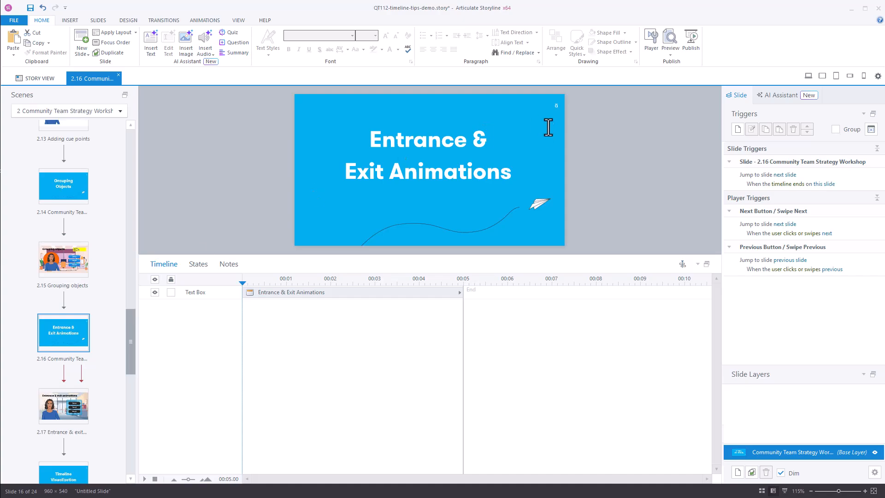
click(59, 417)
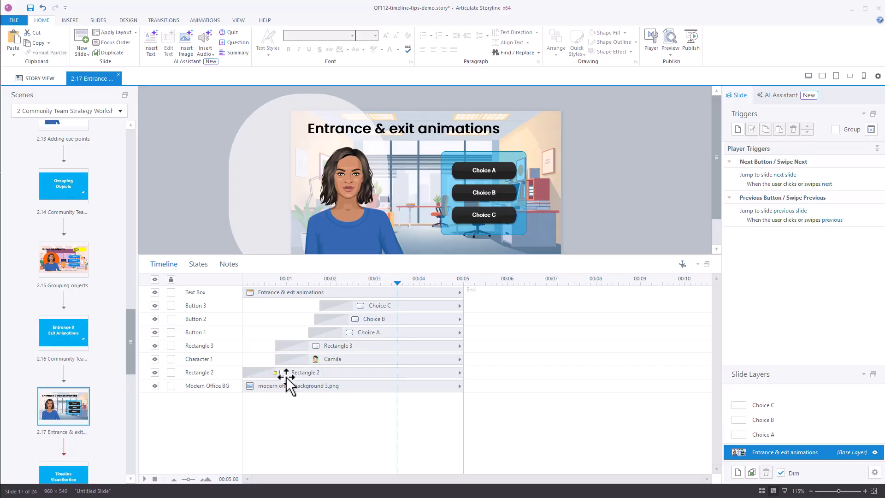
Check the entrance animation settings of Rectangle 2, the pale rounded shape behind the character
click(314, 374)
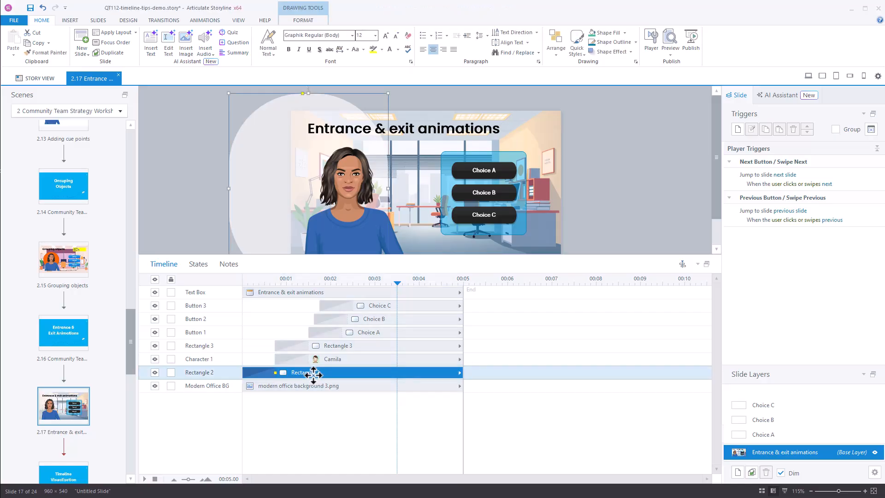
click(206, 21)
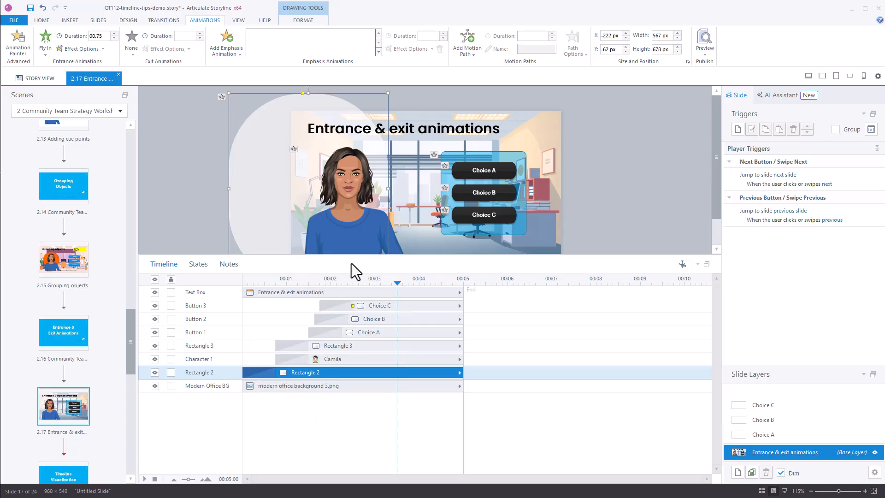
click(188, 147)
Draw a smiley face shape about 290 px wide and high between the character and the choice buttons
click(70, 21)
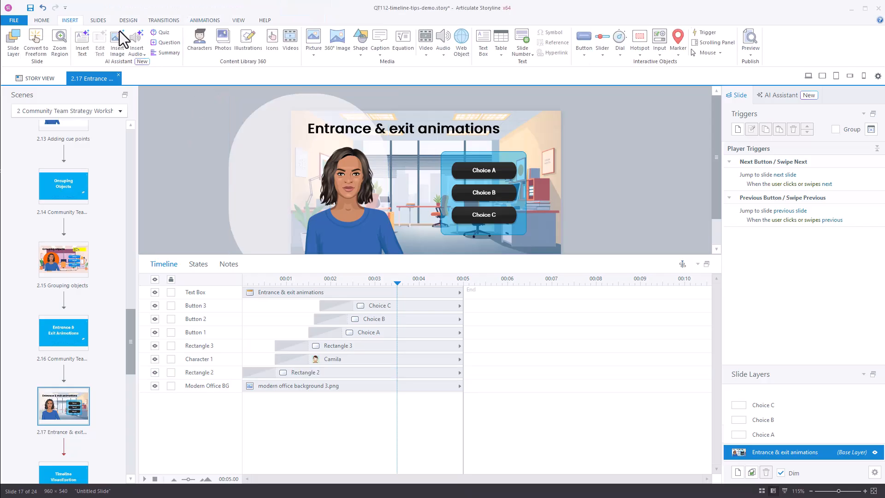
click(363, 57)
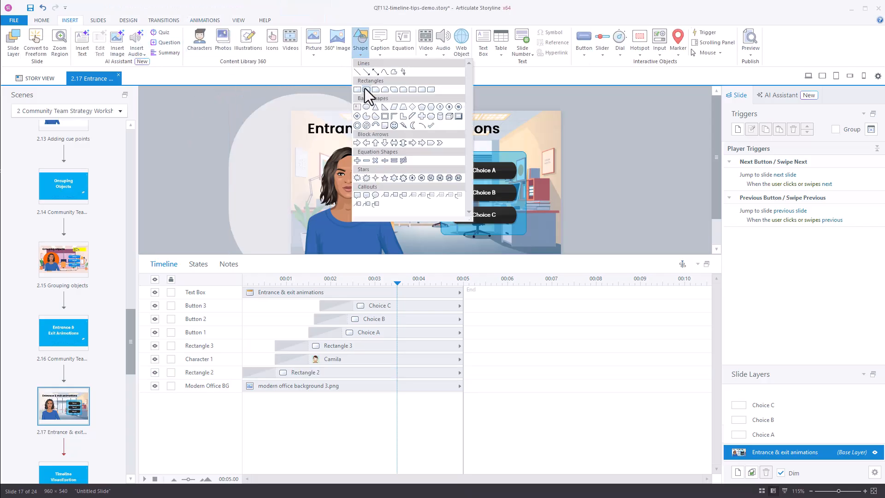
click(394, 125)
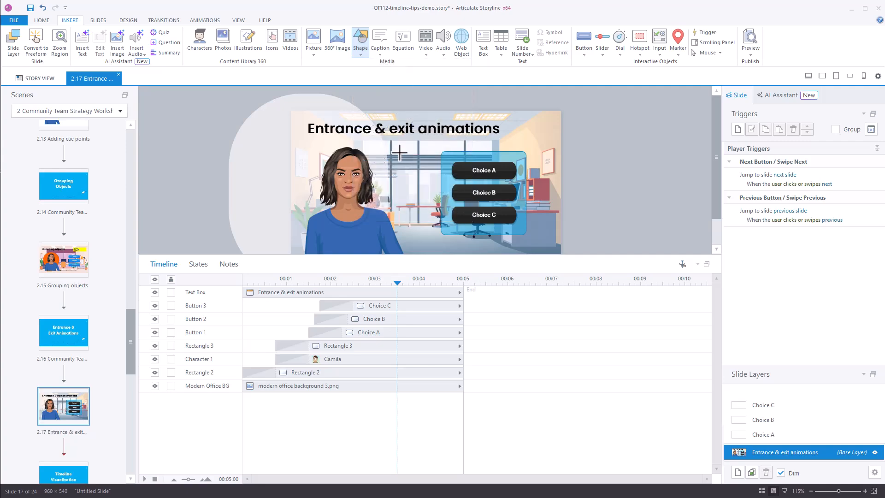
drag(392, 145, 473, 227)
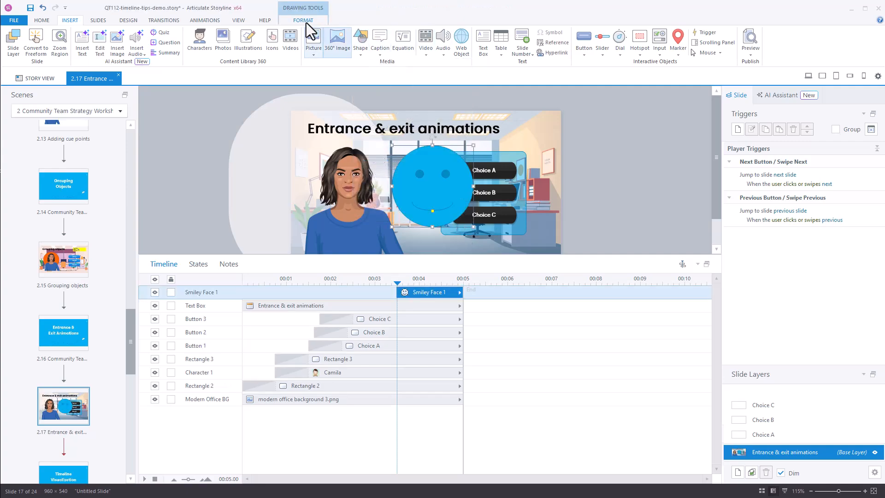
Apply the solid orange shape style to the smiley face and make it start at 0 seconds on the timeline
click(303, 21)
click(268, 44)
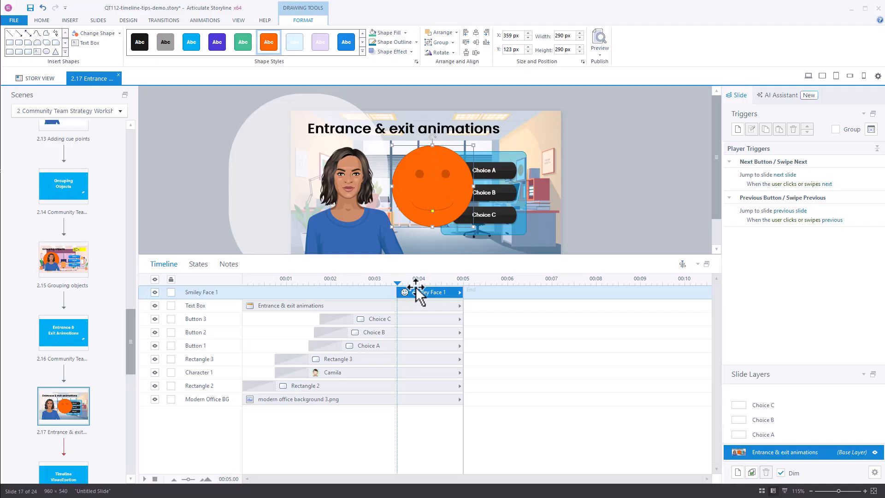
drag(417, 289, 258, 293)
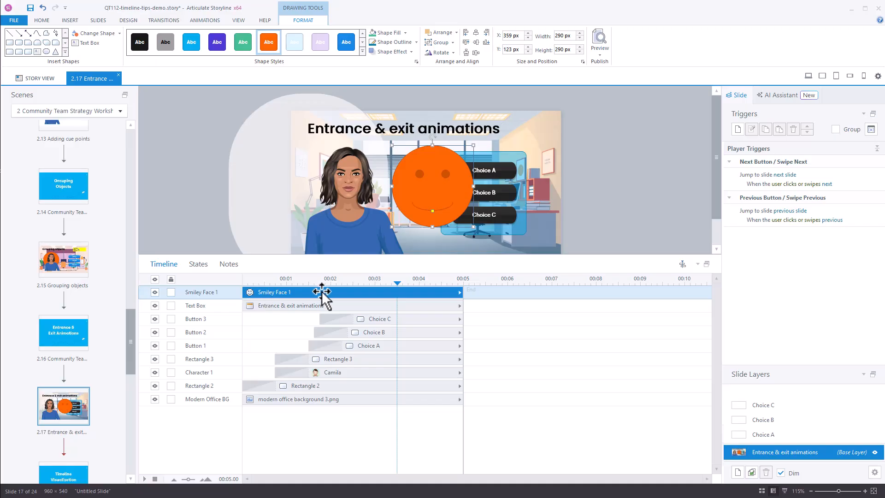
Give the smiley face a Fly In entrance animation and shorten its duration to 0.50 seconds on the timeline
click(203, 20)
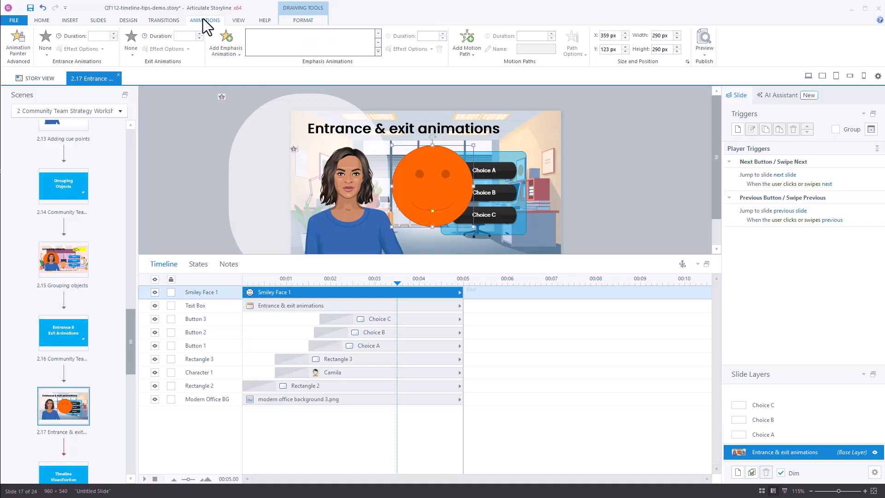
click(48, 56)
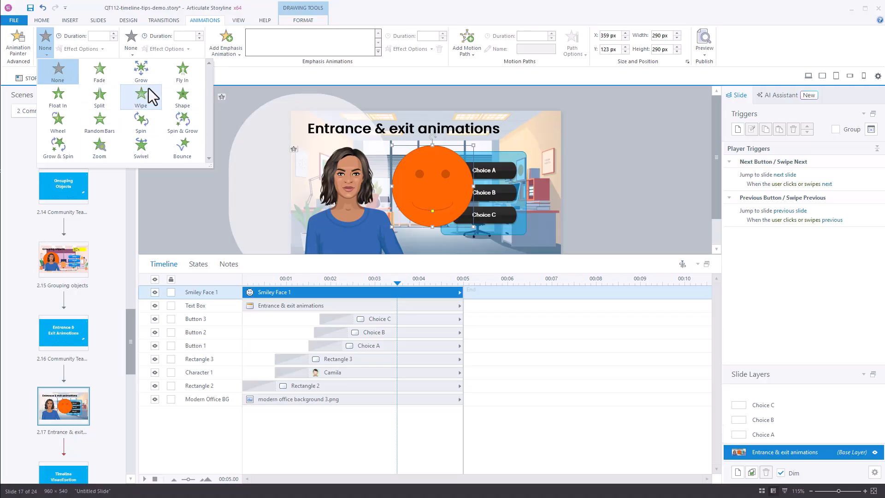
click(183, 74)
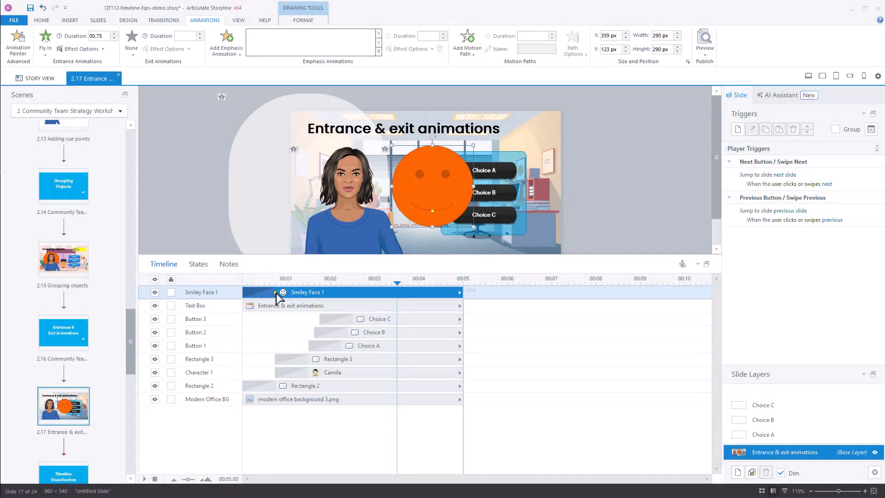
mouse_move(276, 292)
mouse_down()
mouse_move(258, 296)
mouse_move(285, 296)
mouse_move(264, 295)
mouse_up()
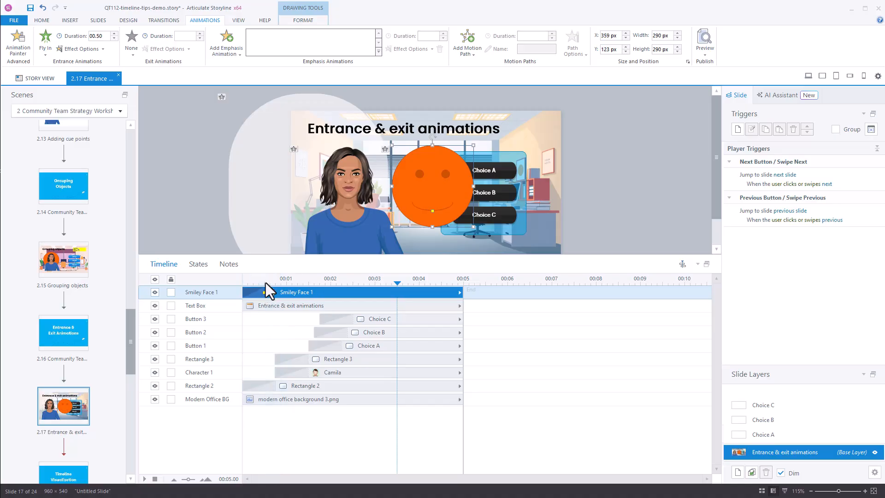
Try entrance durations of 1.00 and 0.50 seconds on the smiley face and settle on 0.88 seconds
double_click(98, 37)
text(1)
key(Tab)
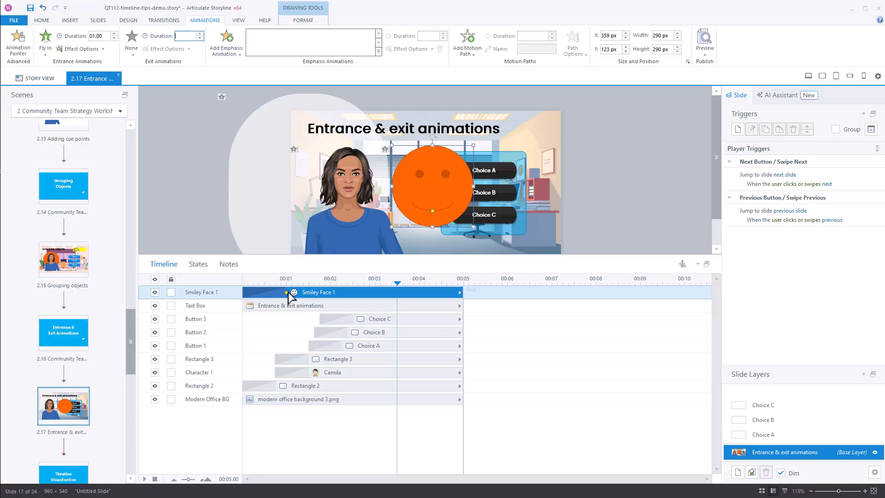
drag(288, 292, 266, 286)
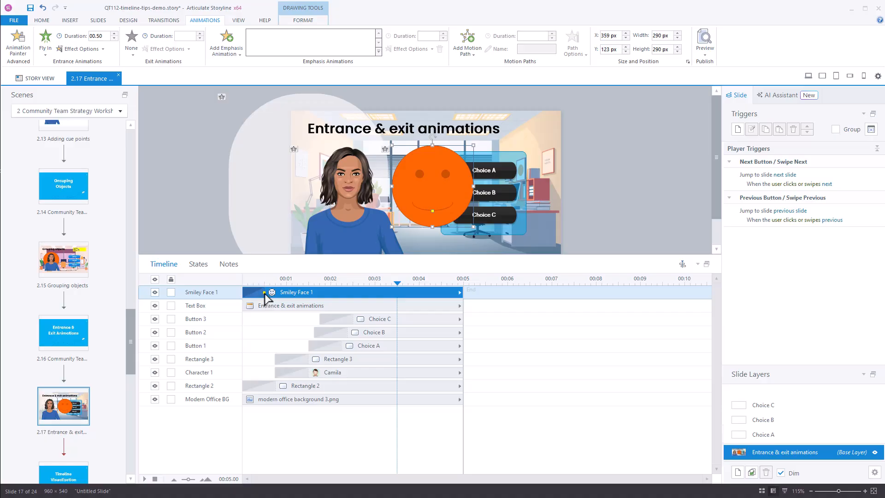
mouse_move(267, 295)
mouse_down()
mouse_move(291, 292)
mouse_move(272, 291)
mouse_up()
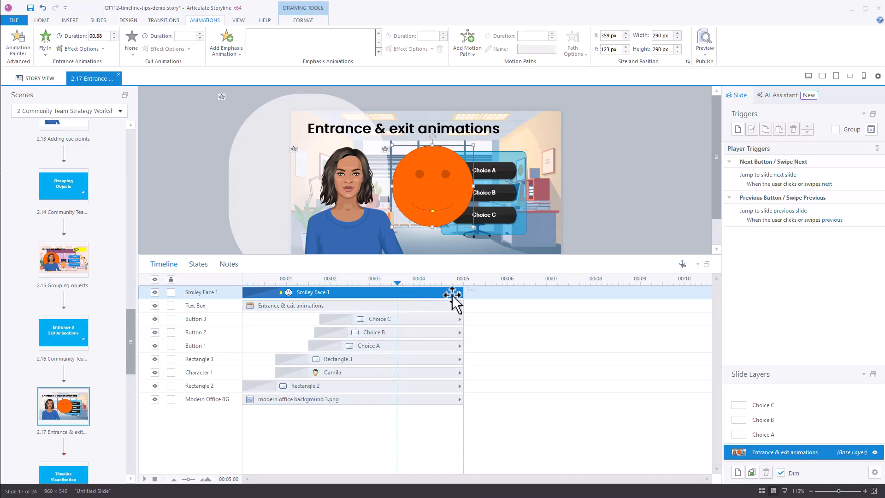
Give the smiley face a Fade exit animation and extend its duration to 1.25 seconds on the timeline
click(133, 54)
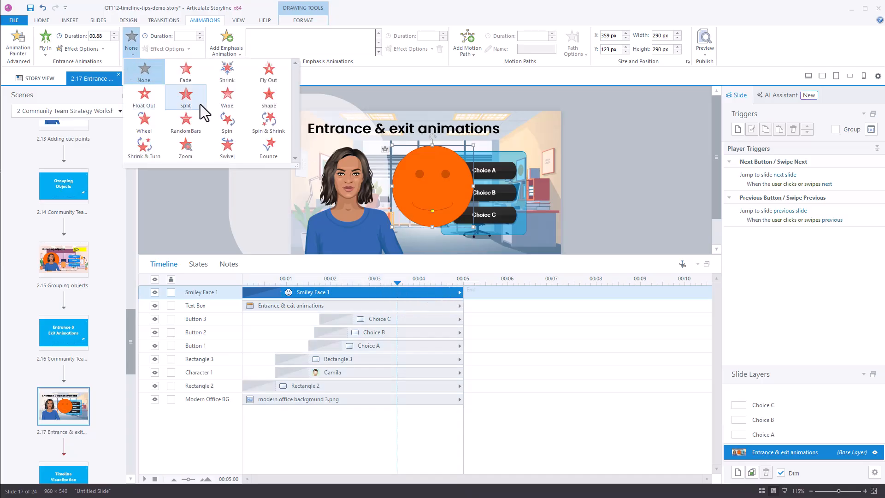
click(187, 73)
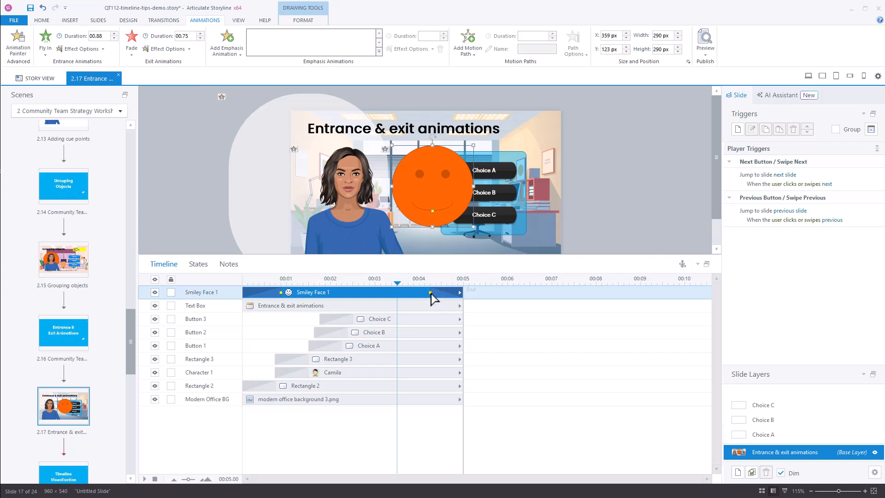
mouse_move(431, 293)
mouse_down()
mouse_move(416, 293)
mouse_move(438, 290)
mouse_move(409, 293)
mouse_up()
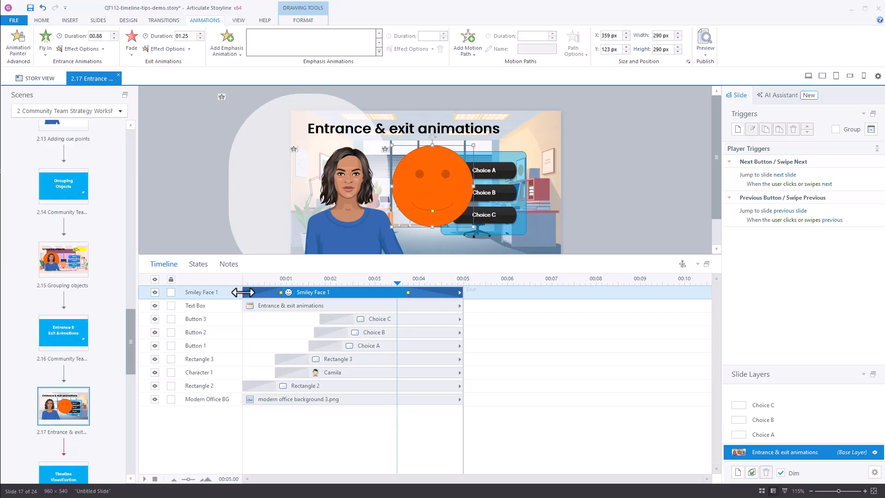
Trim the smiley face's timeline bar to run from about 1 to 4.1 seconds and shift the whole bar to start at about 1.25 seconds
drag(242, 292, 283, 293)
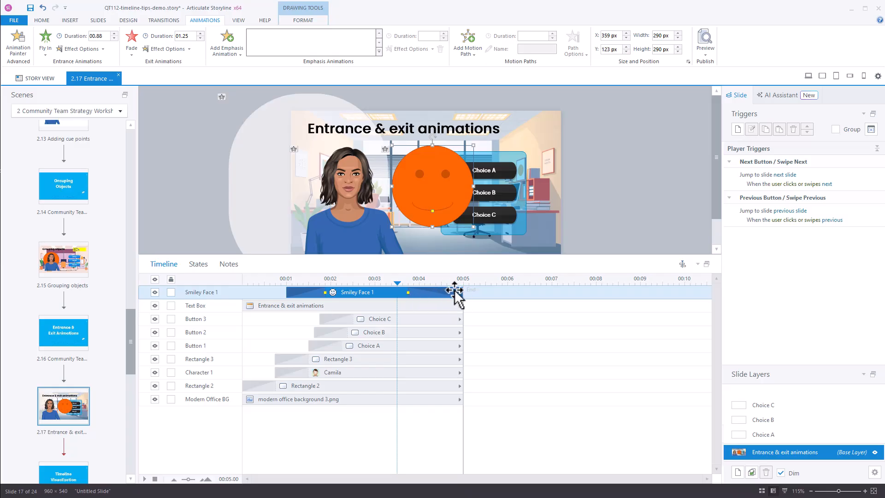
drag(461, 293, 424, 292)
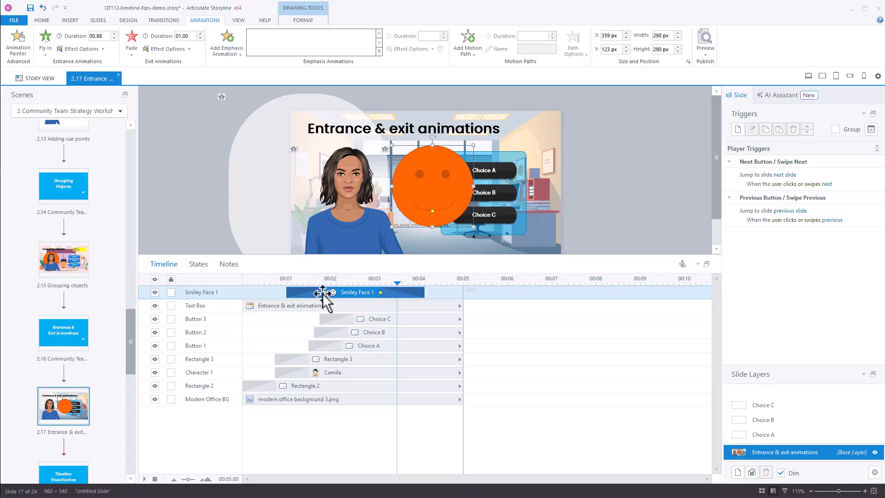
drag(322, 293, 343, 291)
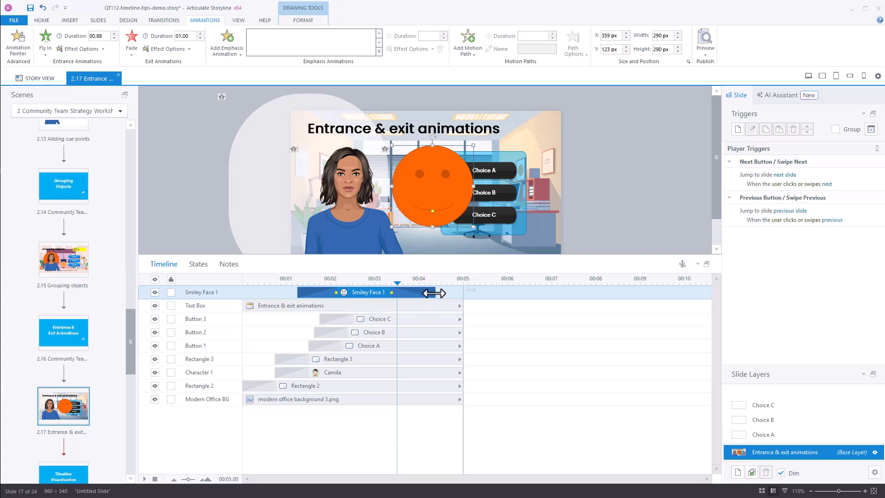
drag(433, 295, 399, 291)
mouse_move(368, 295)
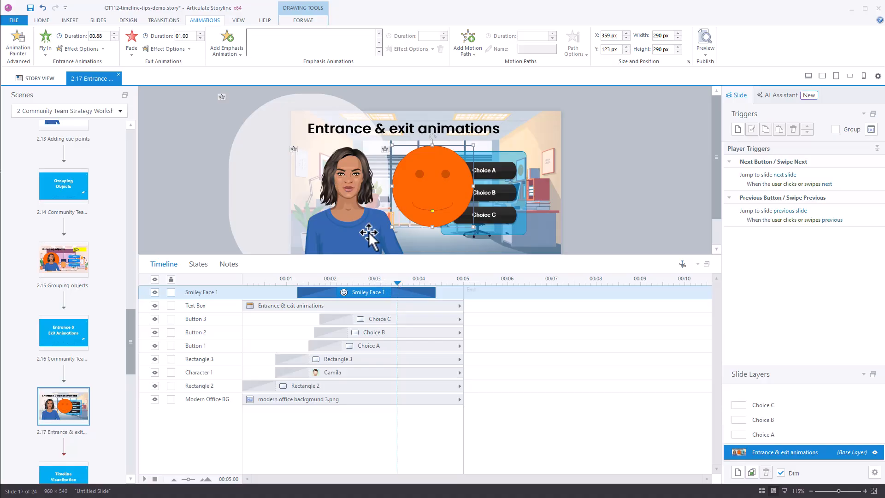
Open slide 2.19, Timeline visualization, passing through the Timeline Visualization title slide 2.18
scroll(83, 368, down, 3)
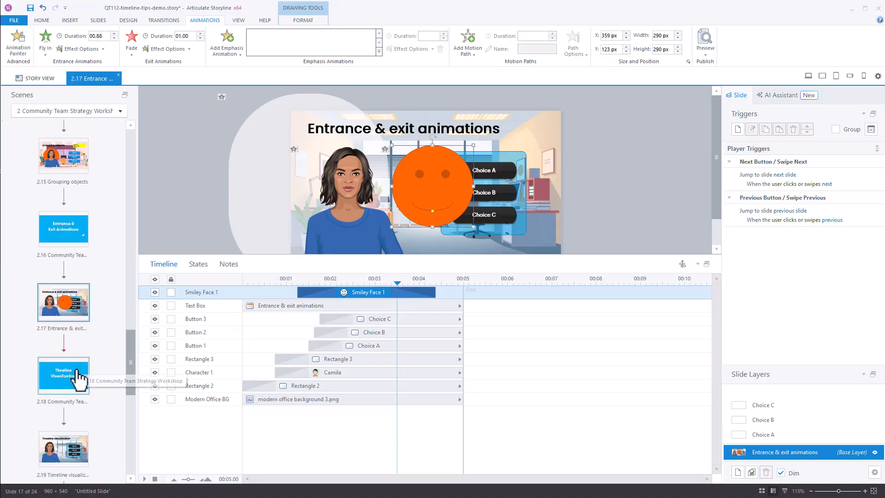
click(80, 374)
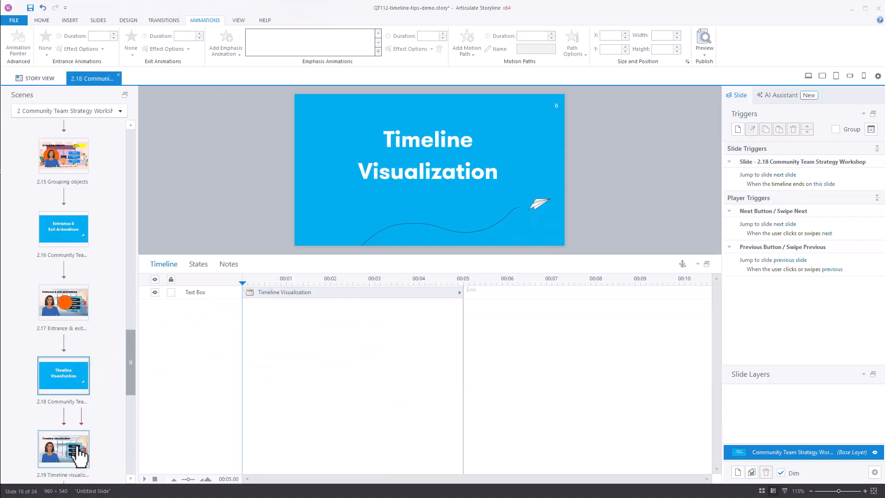
click(69, 457)
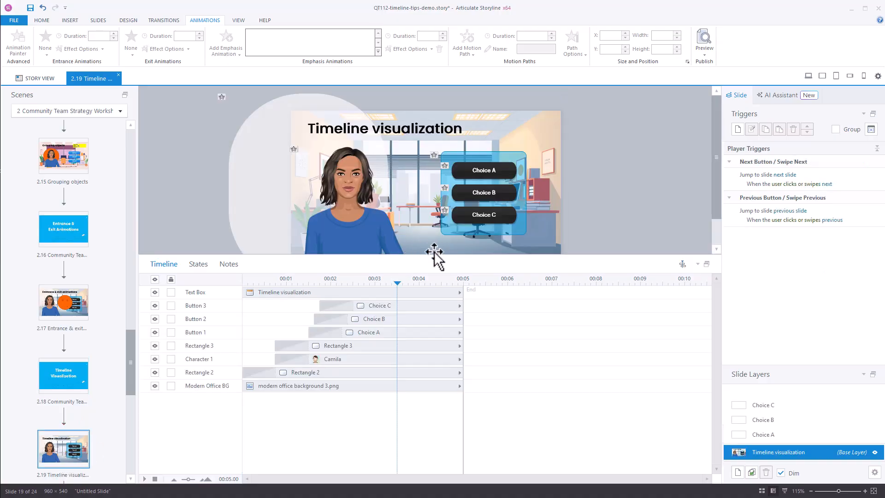
Move the playhead to various points between about 0.1 and 3.8 seconds to examine which objects the slide stage shows
click(265, 283)
click(278, 357)
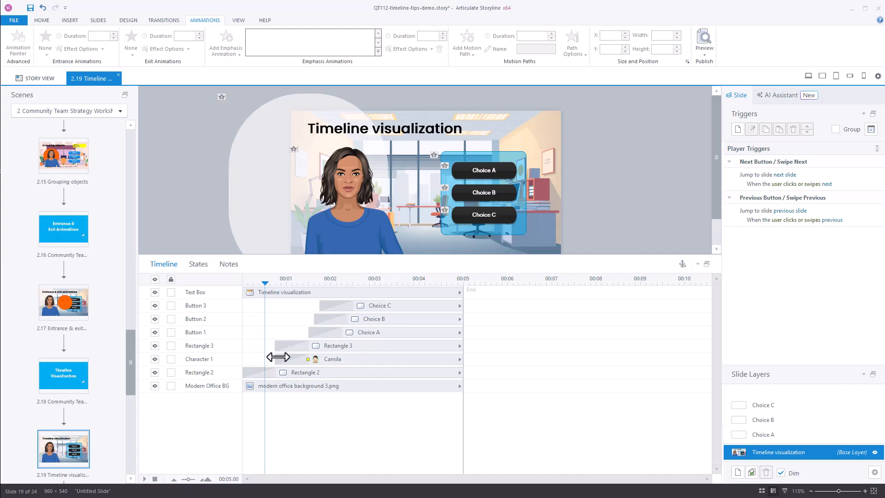
click(320, 283)
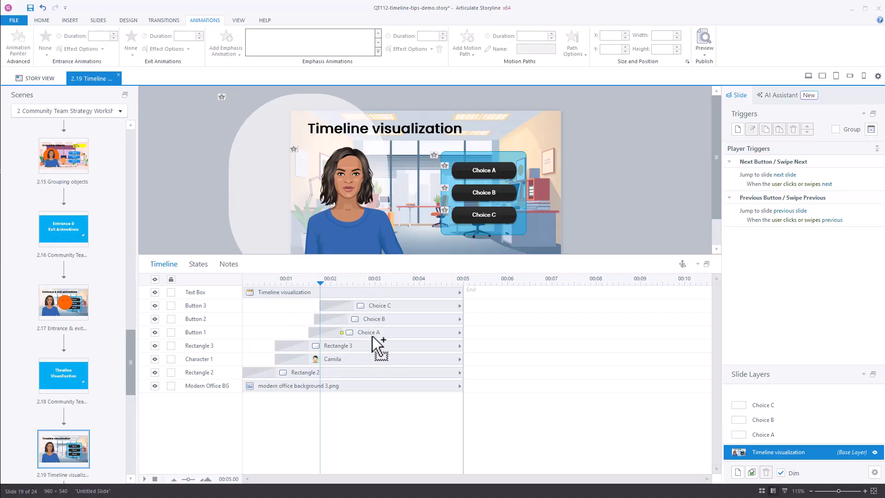
click(254, 285)
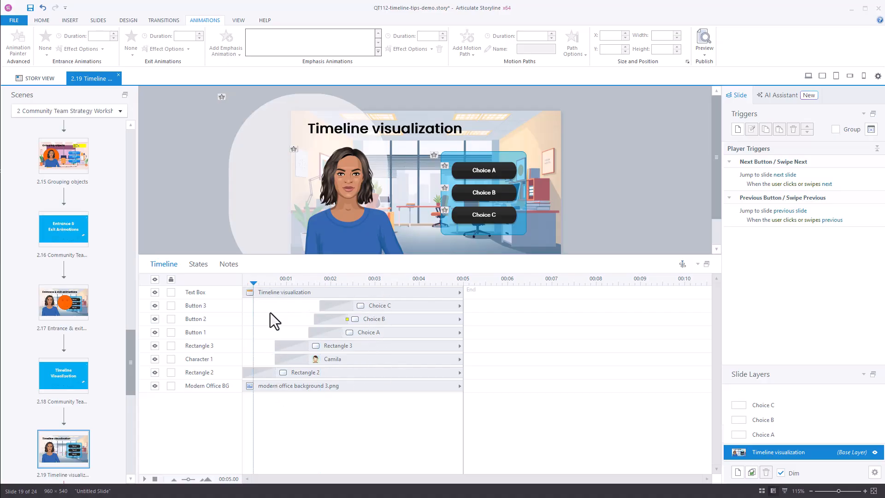
click(274, 284)
click(356, 282)
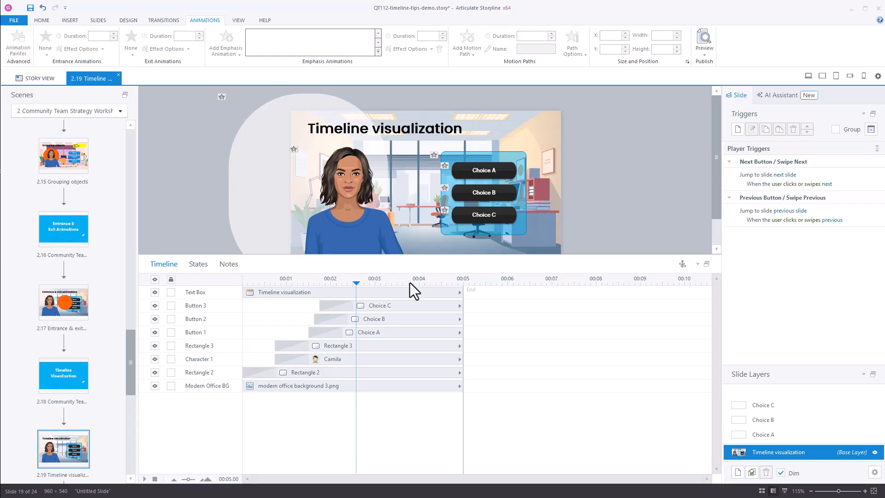
click(410, 283)
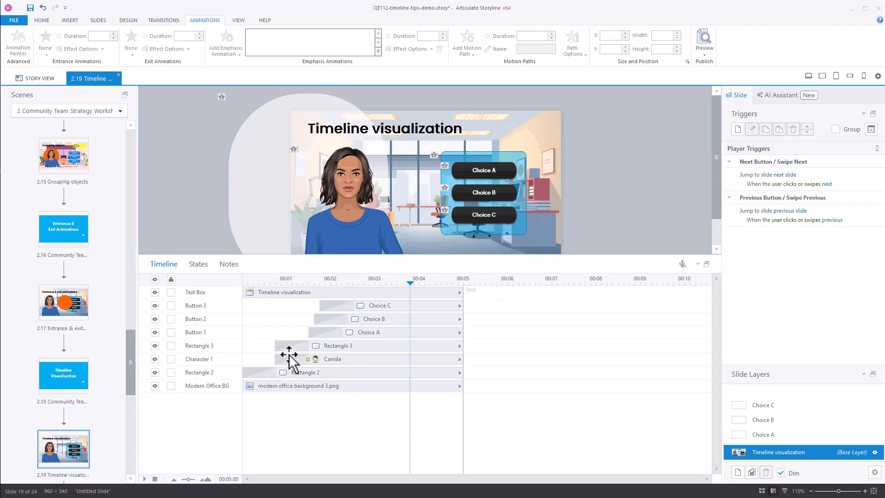
click(262, 283)
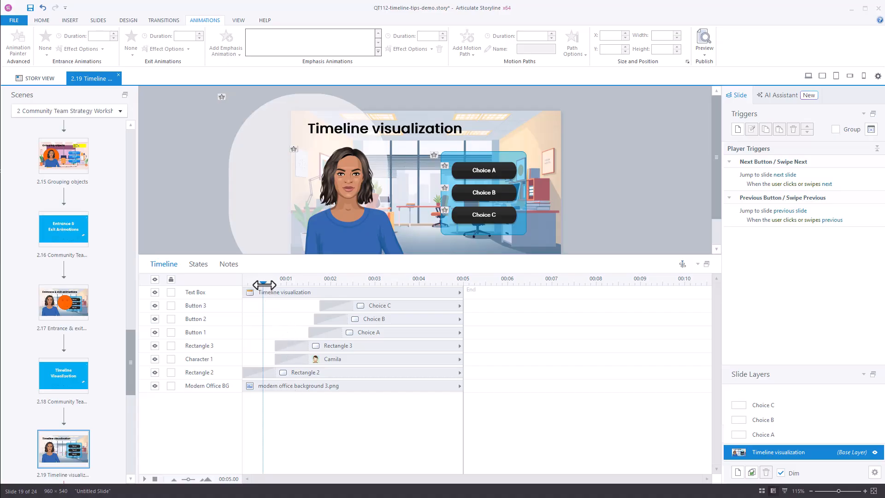
mouse_move(267, 283)
mouse_down()
mouse_move(399, 286)
mouse_move(253, 282)
mouse_move(402, 283)
mouse_move(239, 283)
mouse_move(412, 282)
mouse_move(228, 287)
mouse_move(383, 284)
mouse_move(297, 282)
mouse_up()
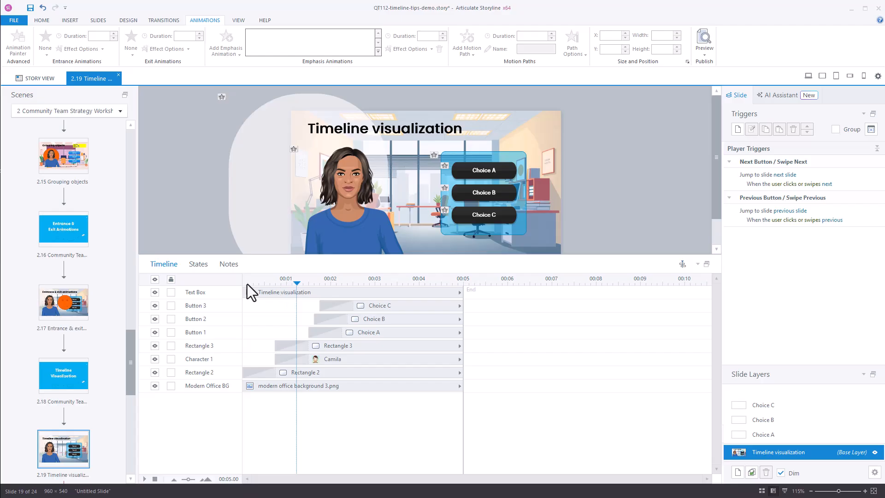
drag(246, 283, 255, 283)
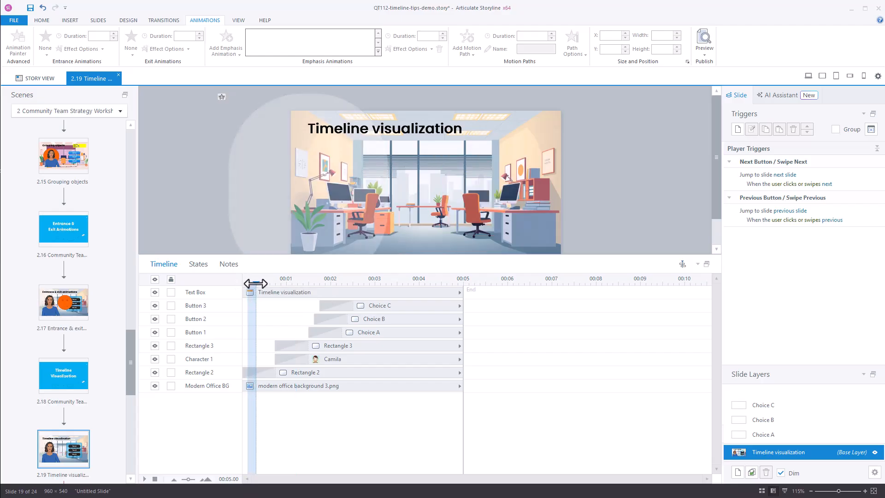
drag(255, 283, 267, 300)
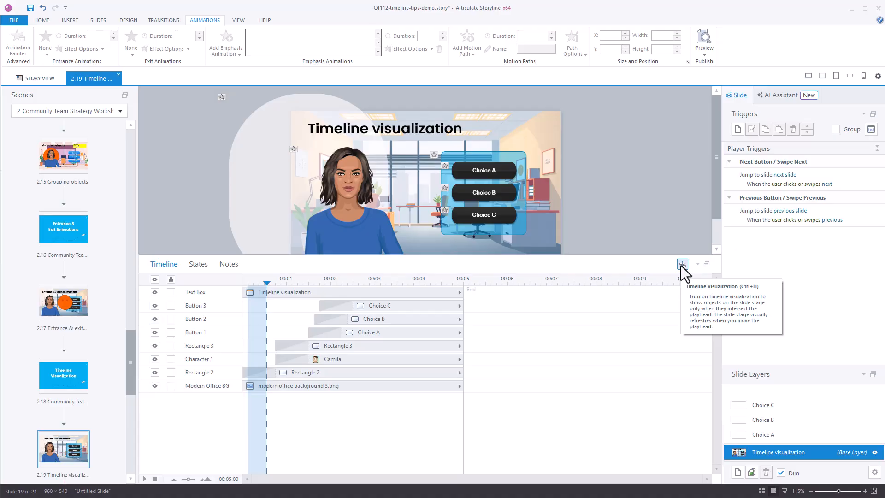
Turn on Timeline Visualization and move the playhead between about 1.4 and 2.3 seconds to check when the Choice A button enters
click(682, 265)
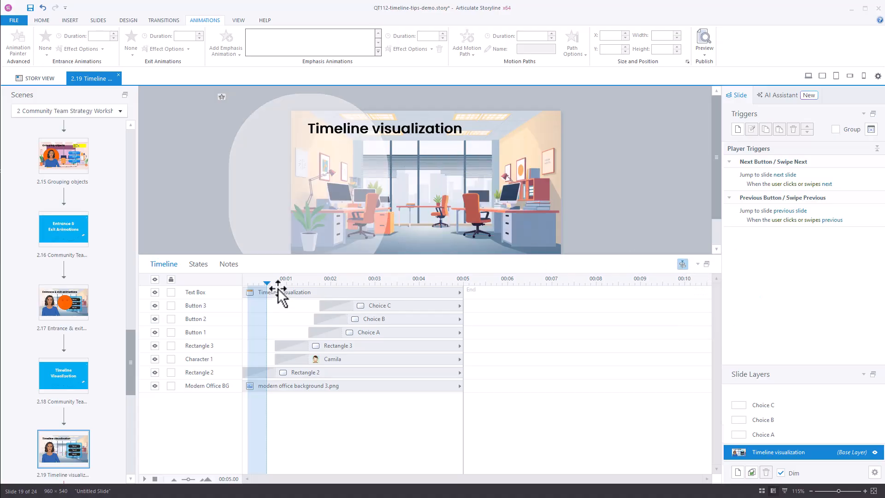
mouse_move(276, 283)
mouse_down()
mouse_move(322, 284)
mouse_move(312, 283)
mouse_up()
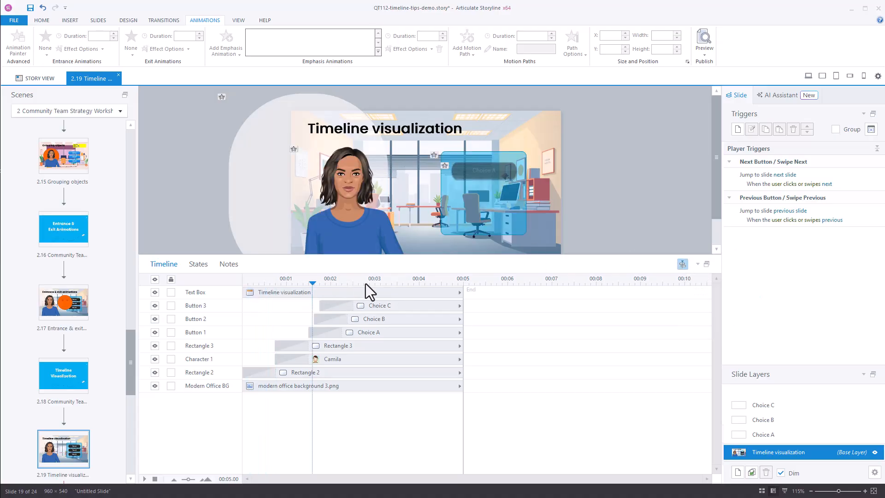
click(344, 282)
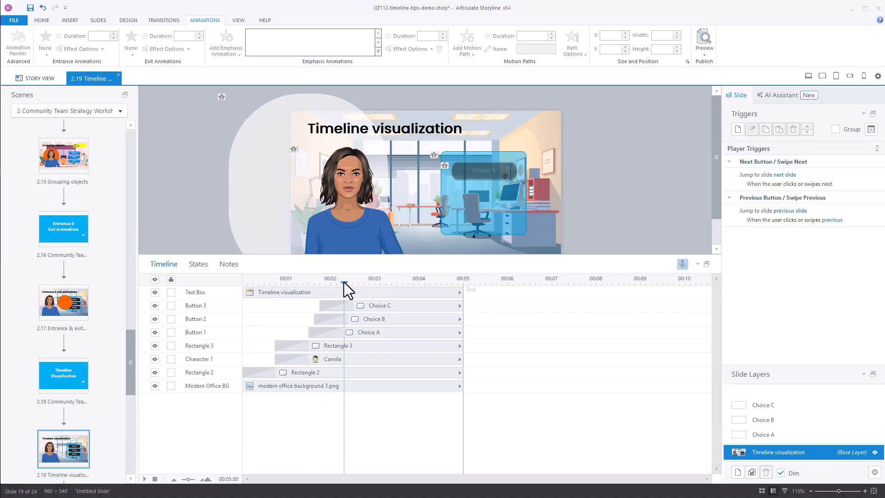
click(305, 283)
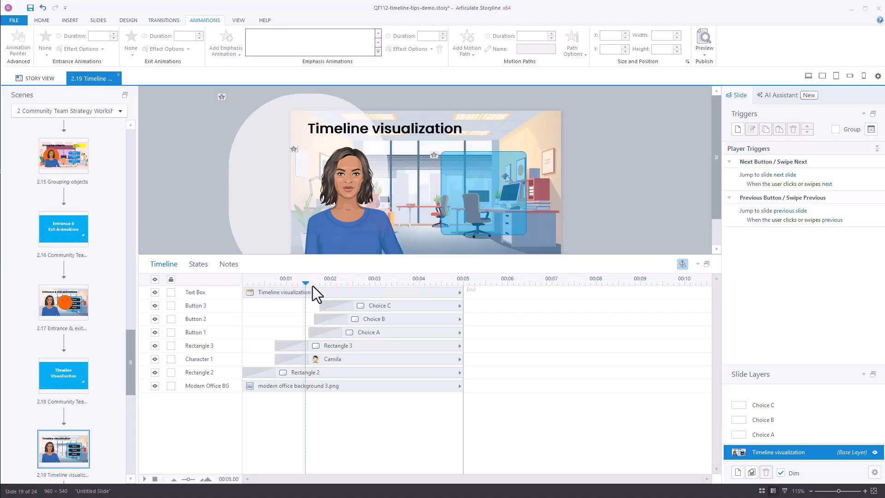
click(312, 285)
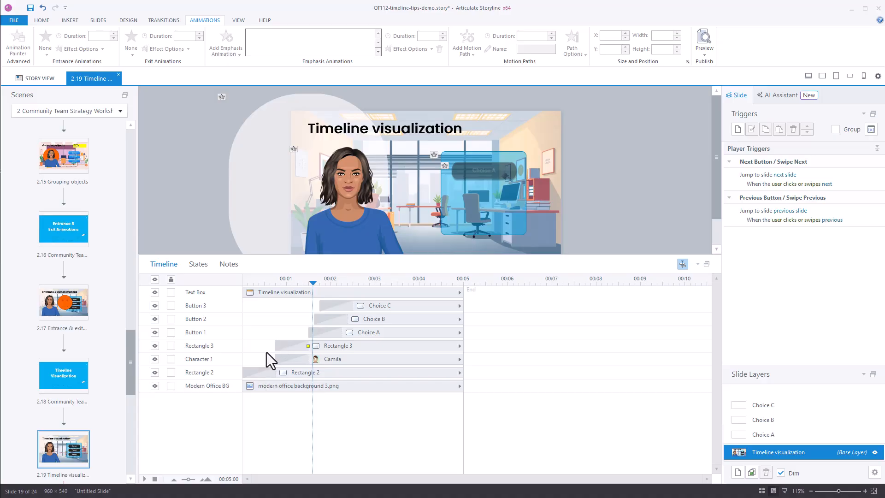
Scrub the playhead from about 0.4 to 1.4 seconds to preview the fade-ins of the pale background shape, character and blue panel
click(260, 281)
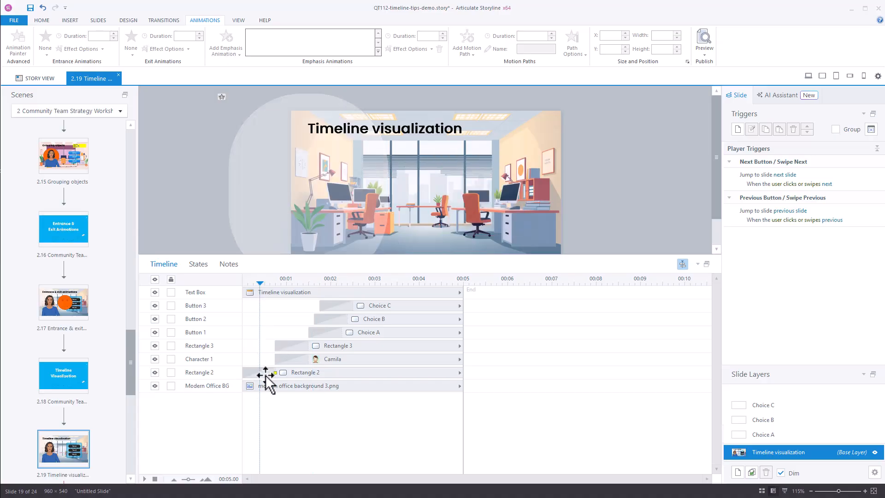
click(270, 285)
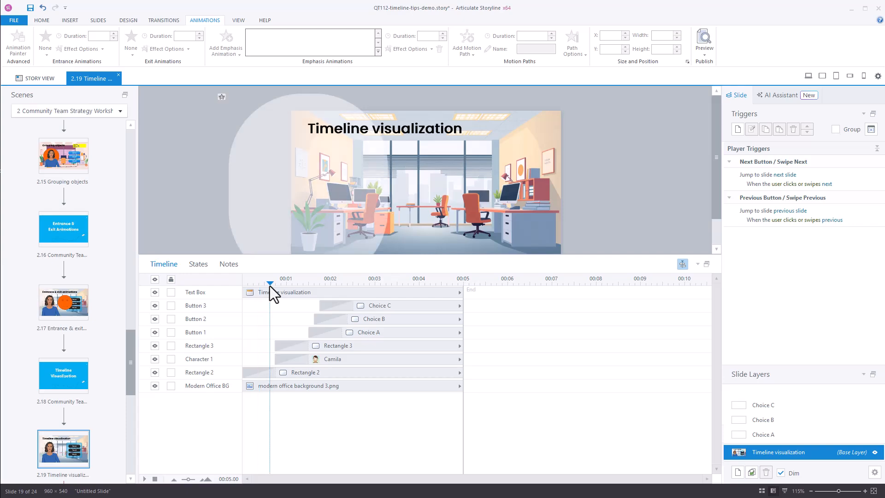
click(284, 284)
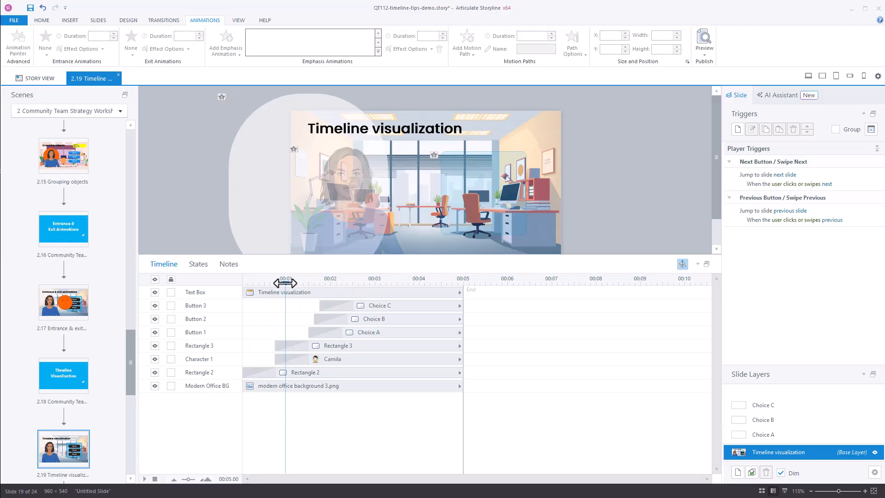
drag(286, 280, 305, 290)
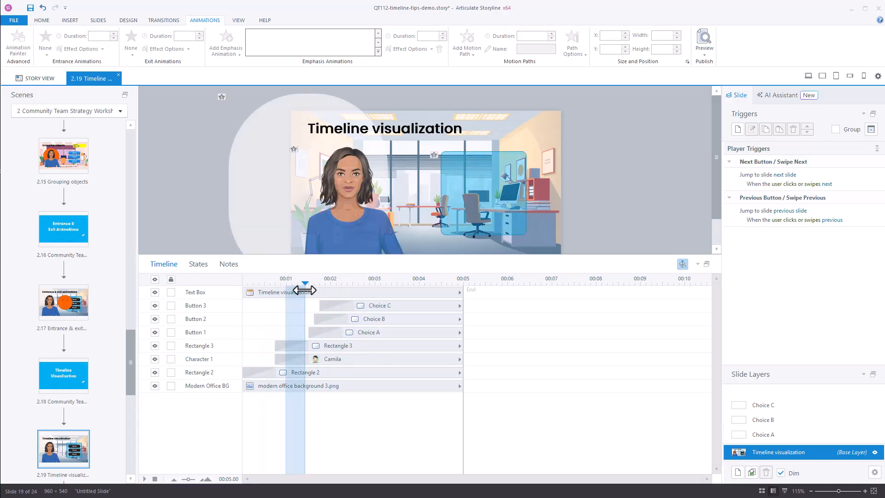
Move the playhead to about 1.8 and 1.5 seconds, then turn Timeline Visualization off and on again to compare how the slide stage shows the buttons
click(320, 283)
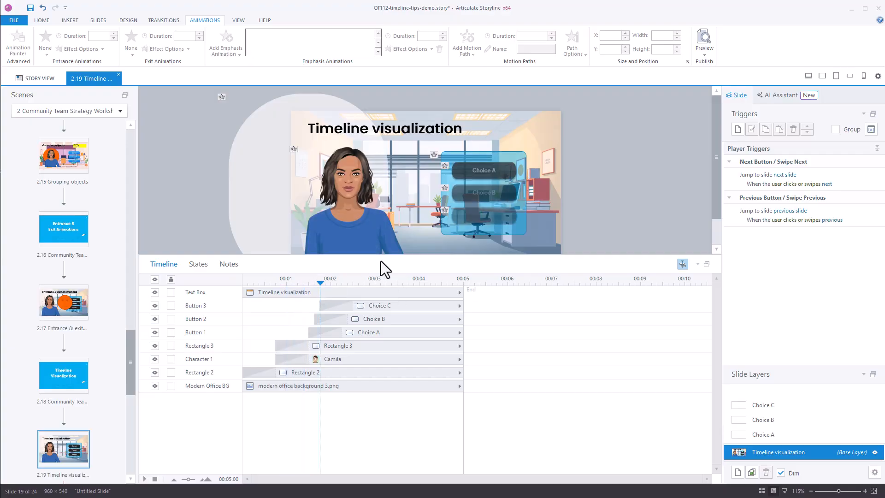
drag(320, 282, 308, 283)
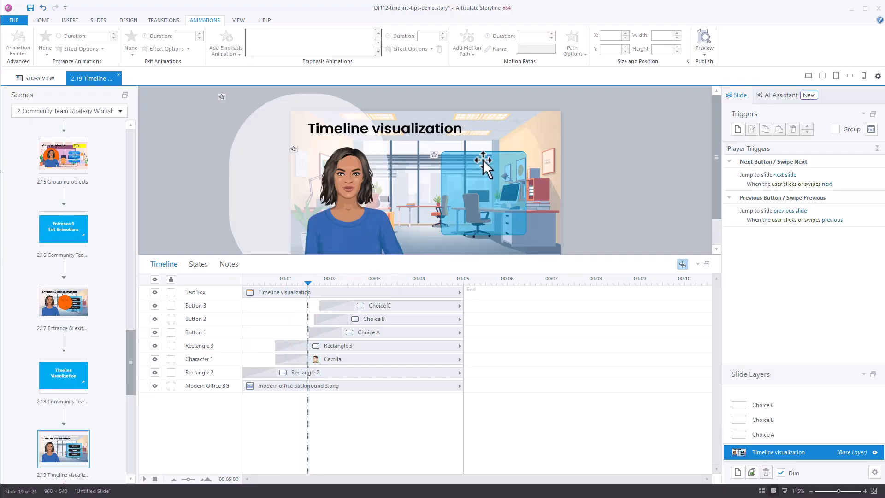
click(680, 267)
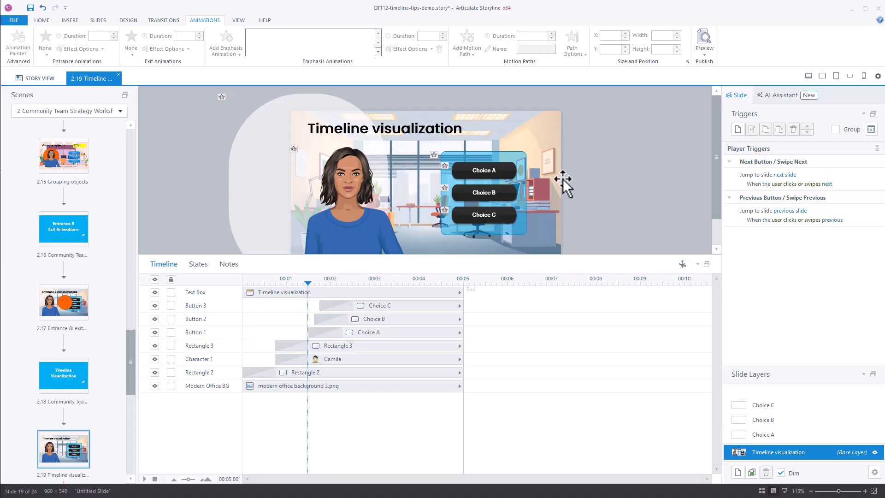
click(683, 265)
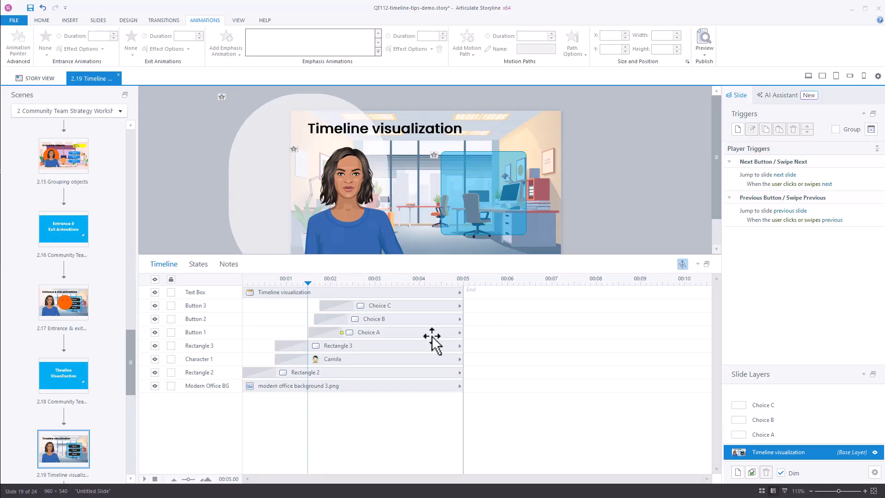
Move the playhead to about 2.2, 2 and 1 seconds to preview the partial fade-ins of the choice buttons and the character
click(341, 281)
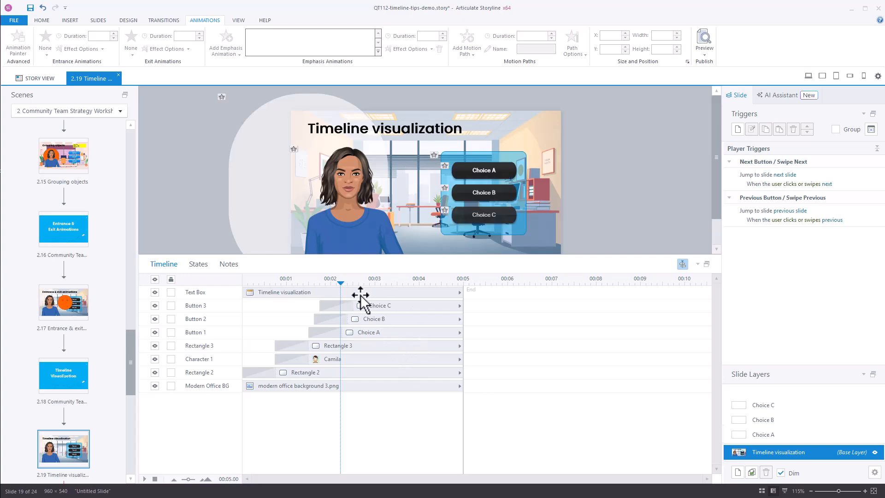
click(330, 285)
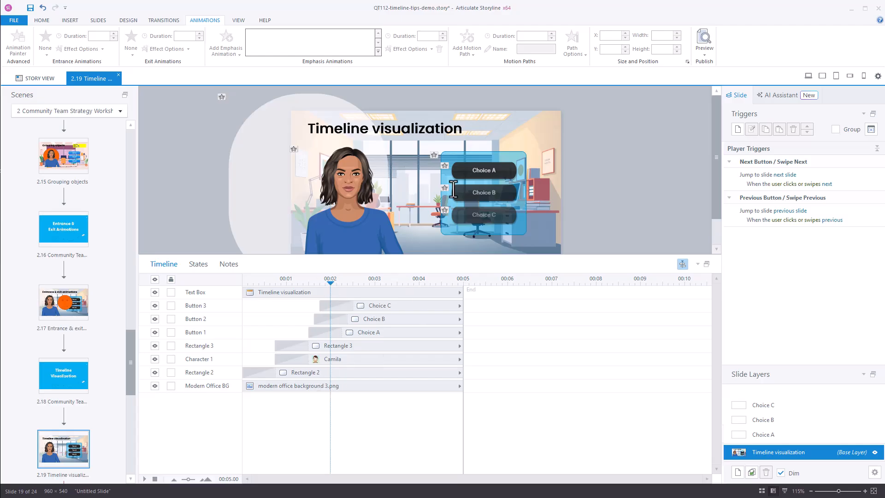
click(286, 283)
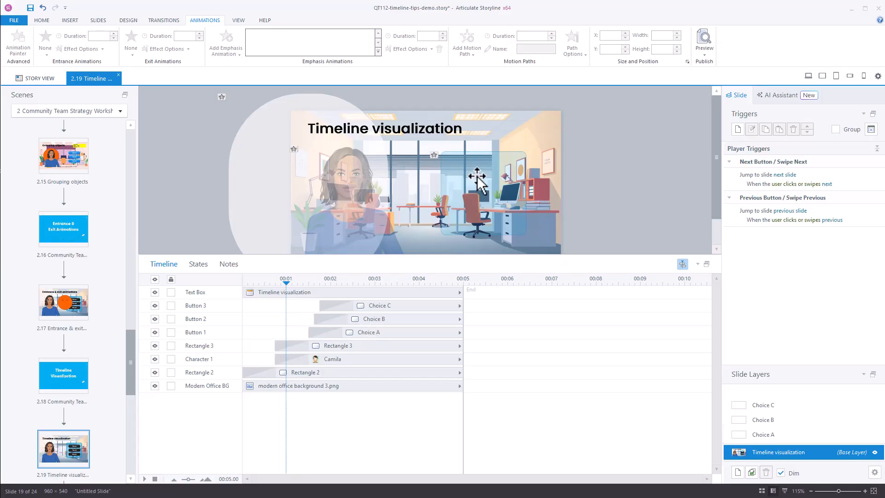
Open slide 2.21, Grouping objects, passing through the Right Click Options title slide 2.20
scroll(108, 362, down, 3)
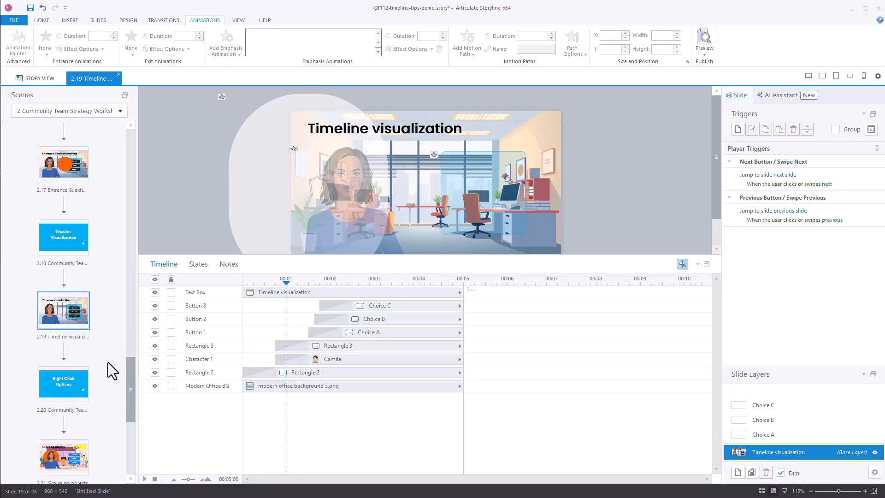
click(73, 394)
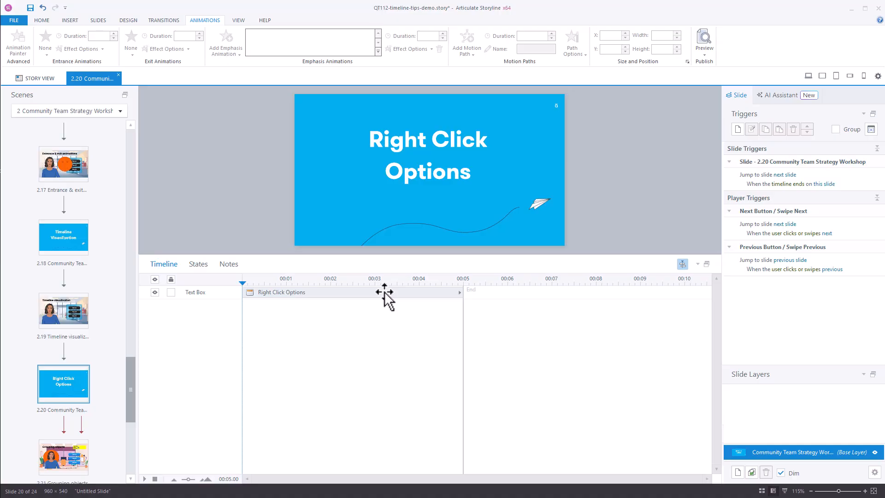
click(76, 459)
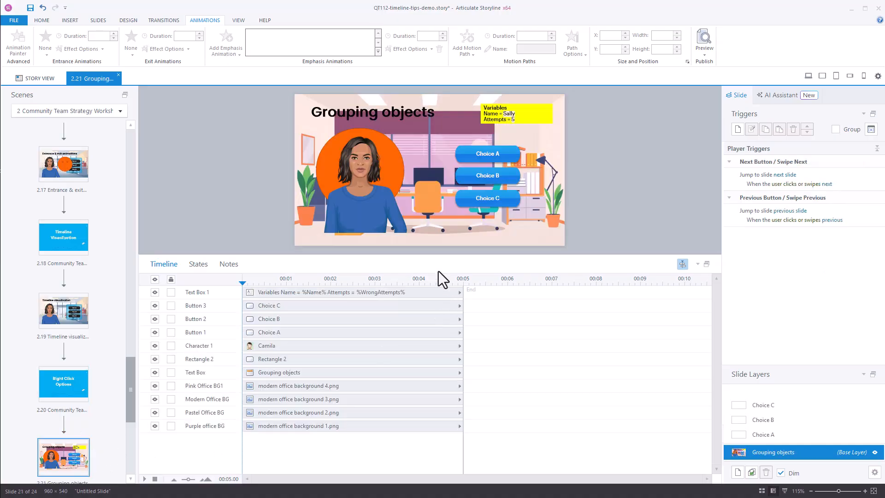
Examine the context options of the variables text box and the Choice B button on the timeline, including the Alignment choices
right_click(391, 290)
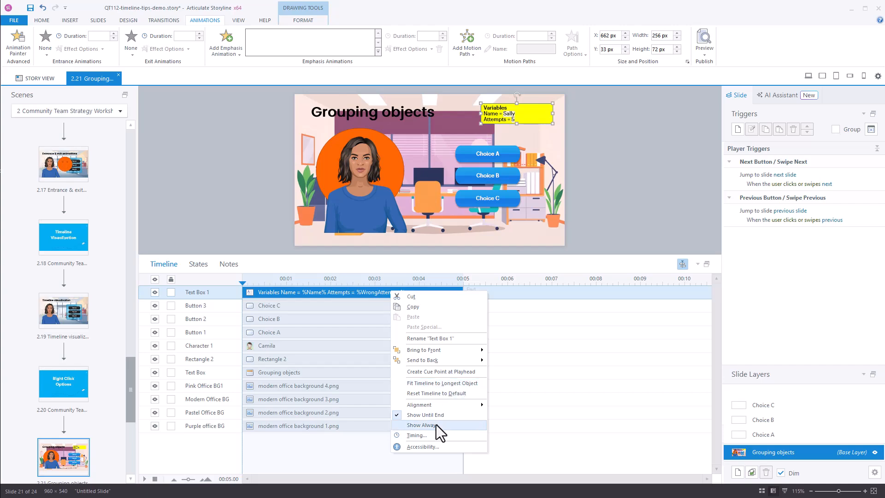
click(311, 321)
right_click(316, 319)
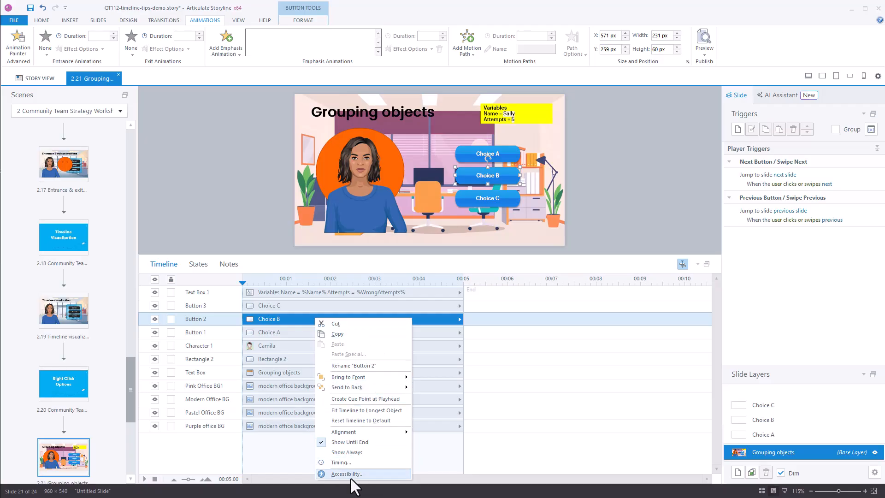
mouse_move(365, 435)
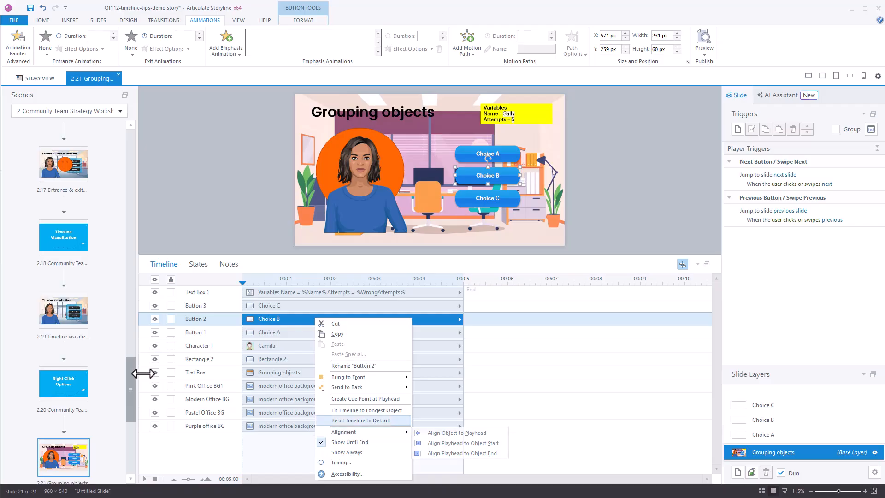
Open slide 2.23, Paste special, passing through the Paste Special title slide 2.22
drag(128, 375, 130, 414)
click(69, 313)
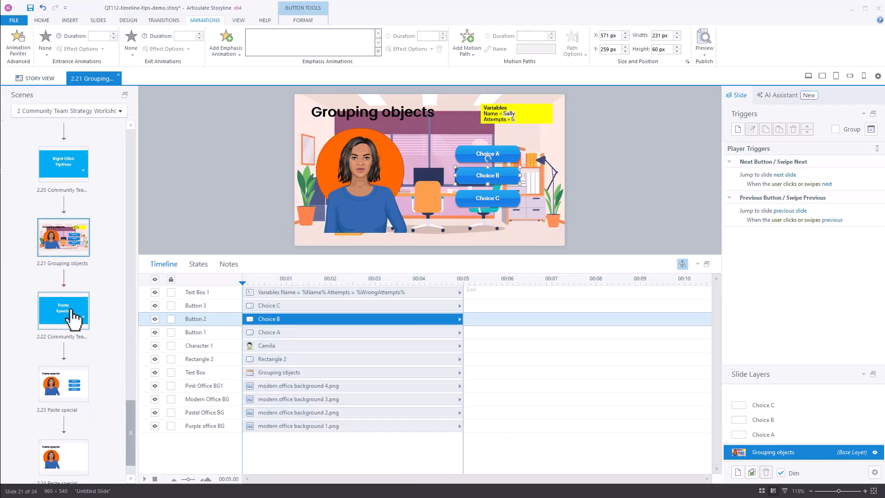
click(73, 402)
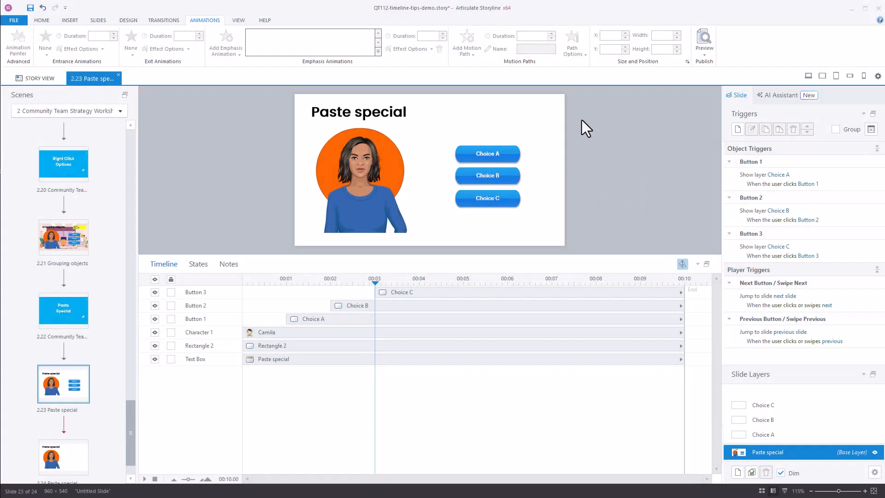
Copy the Choice A, B and C buttons from slide 2.23, try a plain paste on slide 2.24, and undo that paste
drag(592, 121, 433, 240)
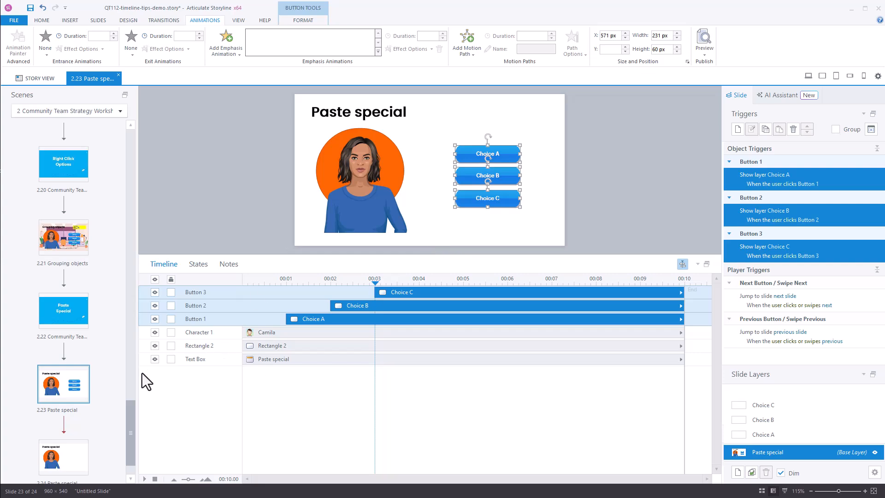
click(82, 469)
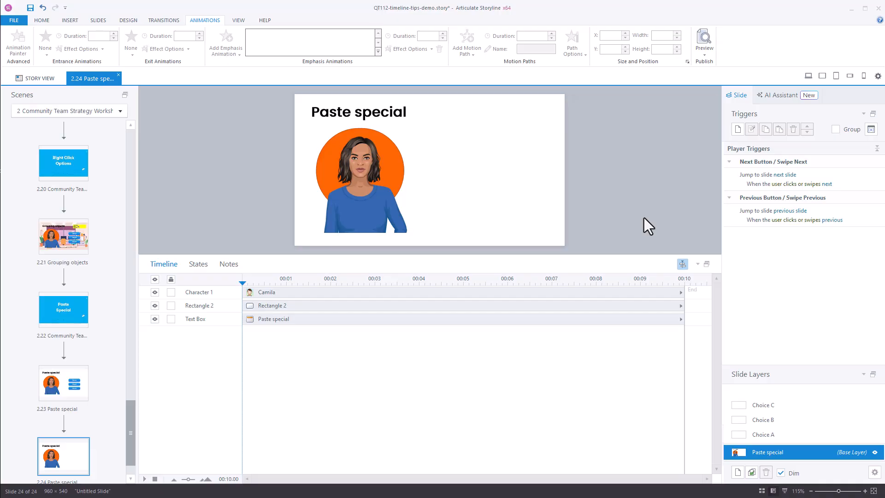
key(ctrl+v)
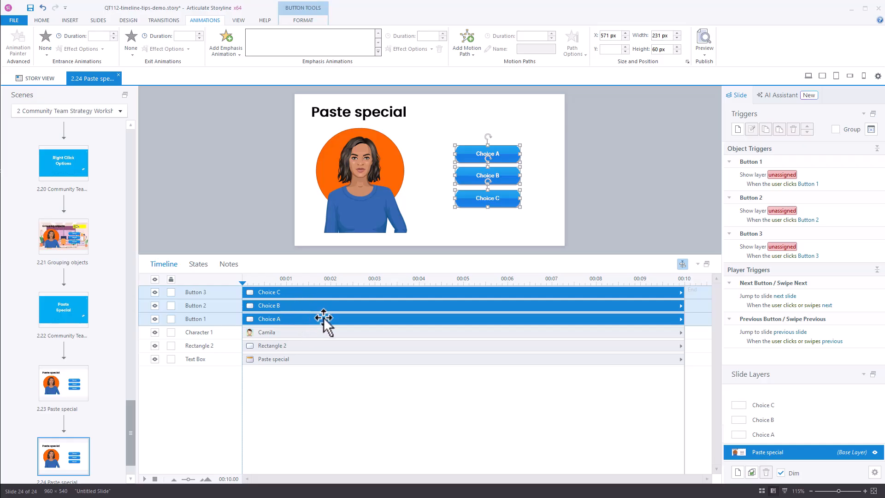
key(Delete)
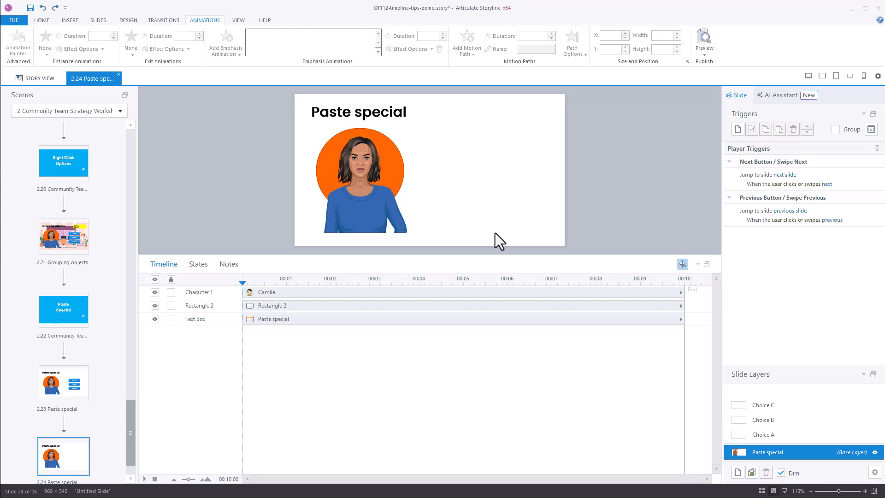
Try Paste Special for the copied buttons, keeping source duration and start time but not source triggers, and undo the result
right_click(436, 291)
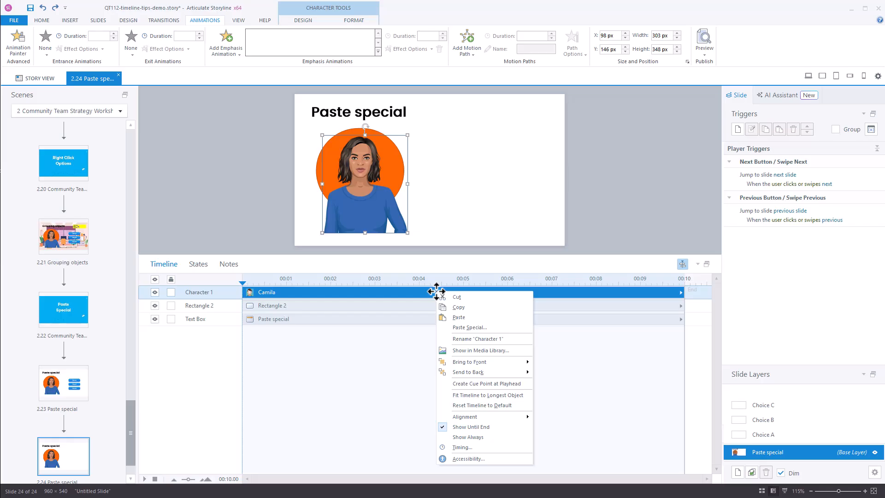
click(465, 327)
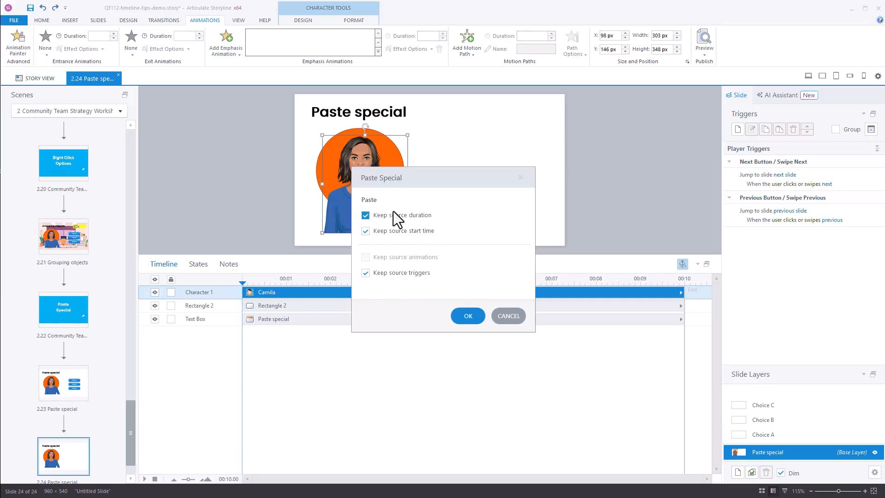
click(366, 273)
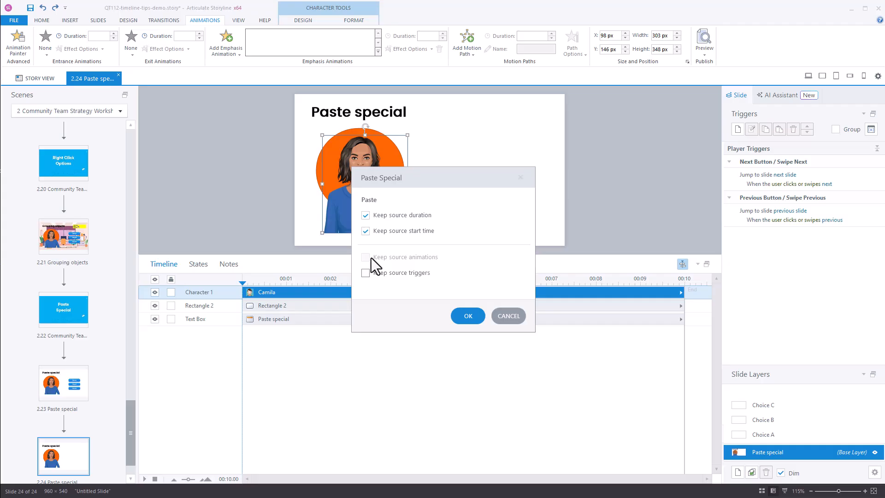
click(469, 318)
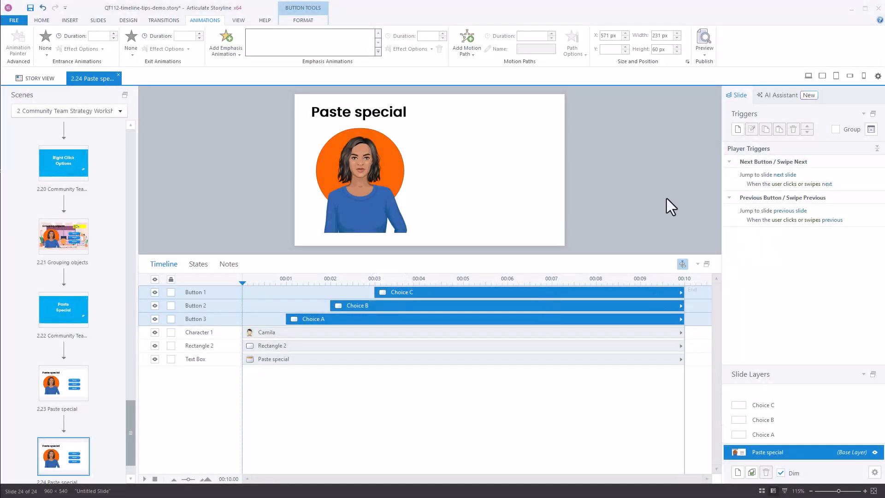
key(Delete)
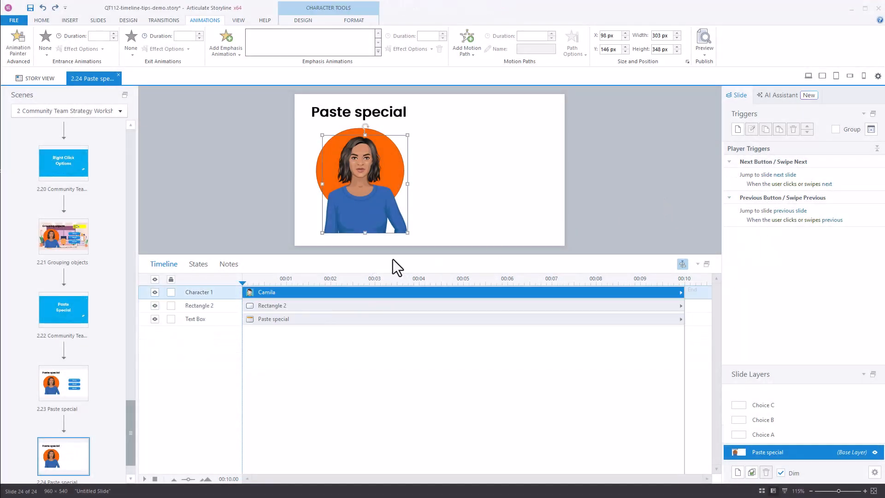
Open the Paste Special options again for the copied choice buttons on slide 2.24
right_click(460, 294)
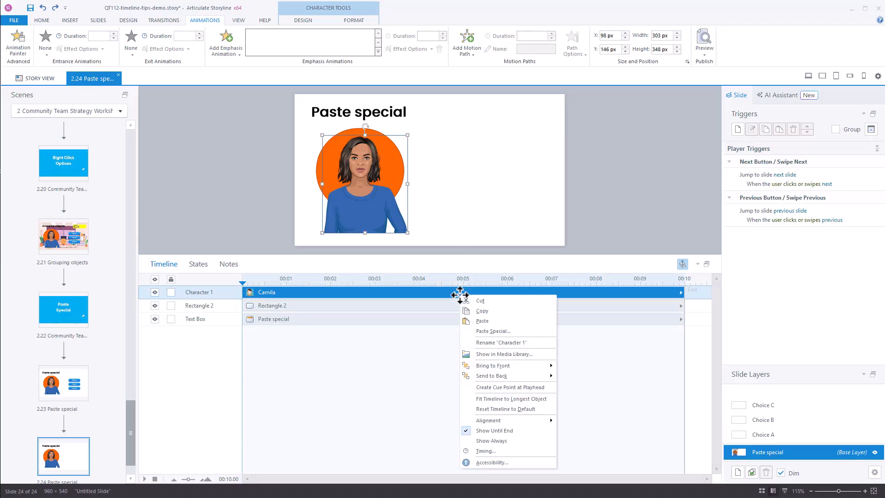
click(481, 330)
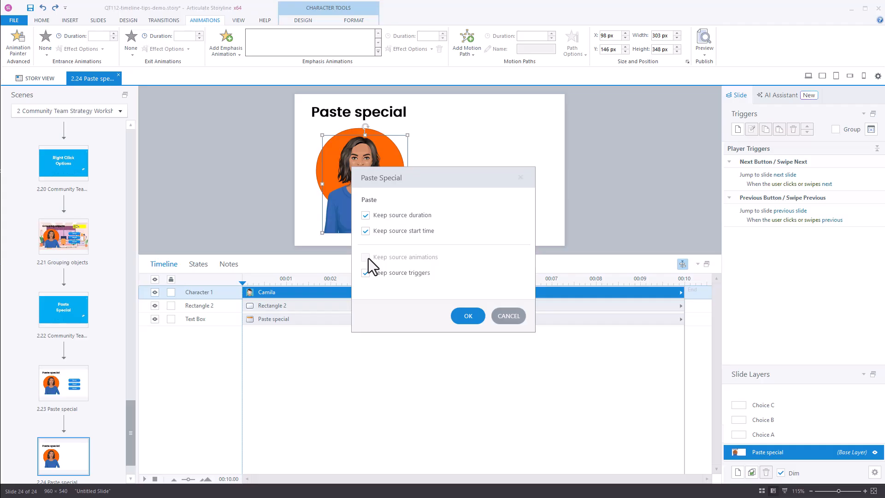